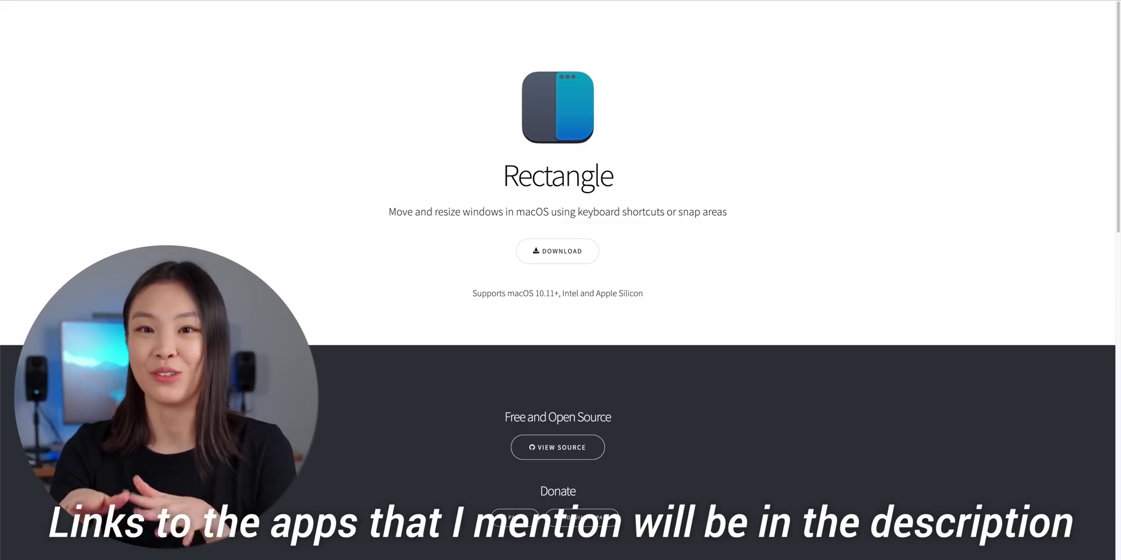
- Look over the download and open-source sections of the Rectangle website
scroll(590, 321, "down", 3)
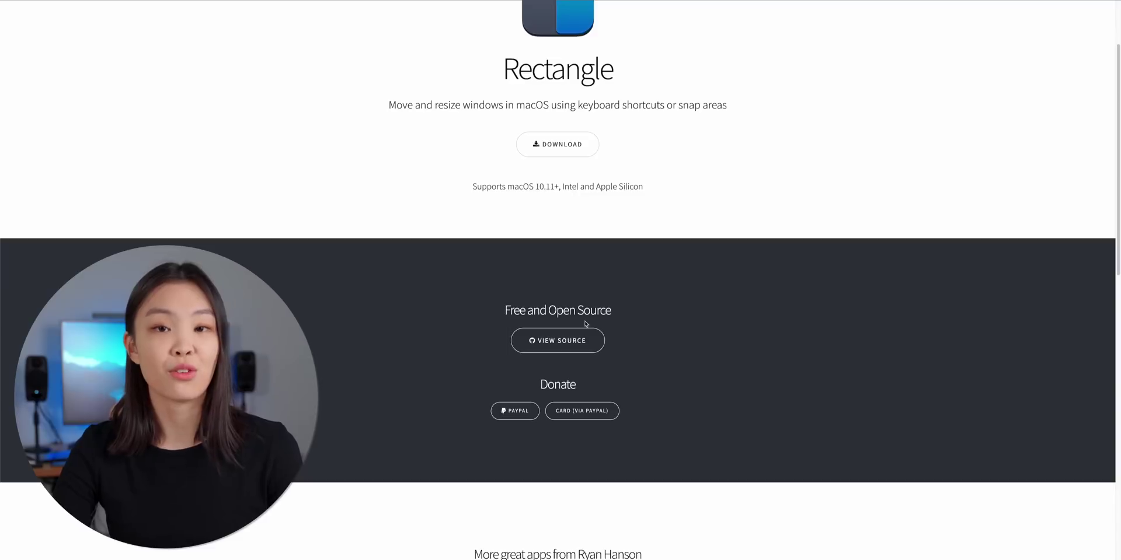
left_click(559, 341)
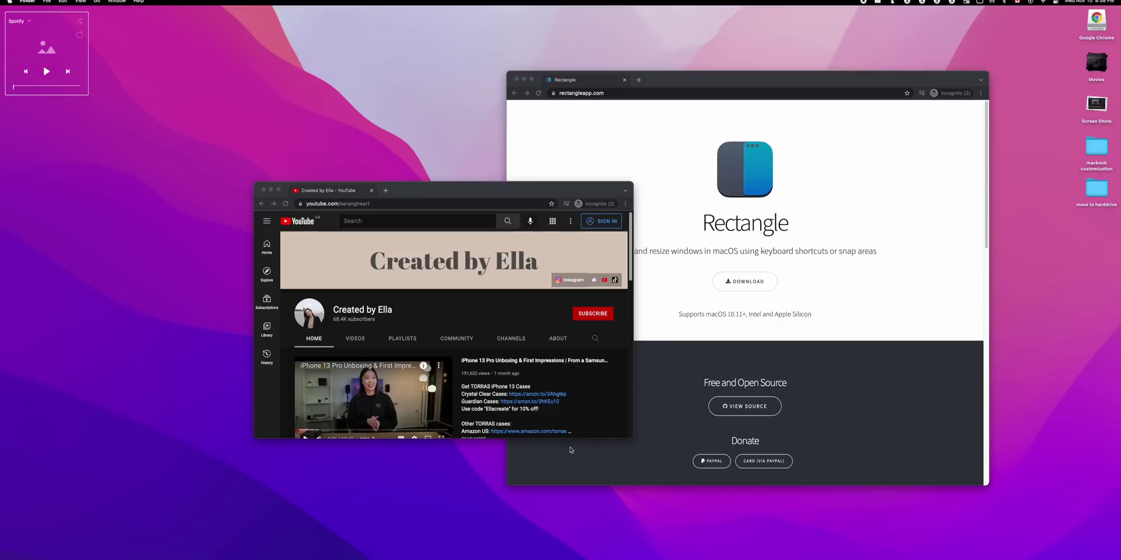
- Snap the YouTube window to the left half of the screen and the Rectangle website window to the right half
key("super+Left")
left_click(621, 183)
key("ctrl+alt+Right")
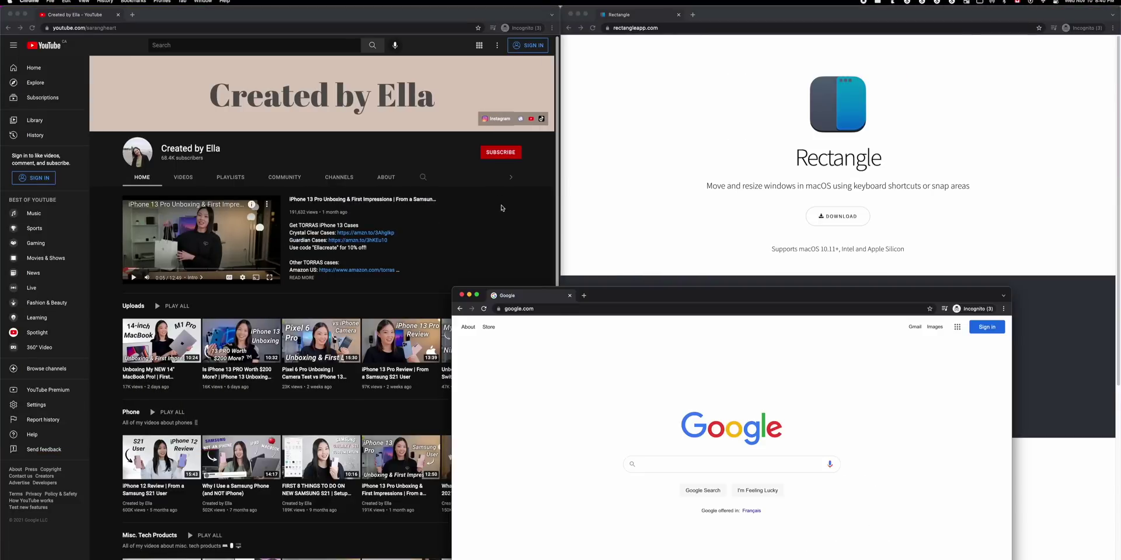
- Arrange the windows in thirds, with YouTube in the first, the Rectangle website in the center and Google in the last
left_click(502, 208)
key("ctrl+alt+d")
left_click(713, 136)
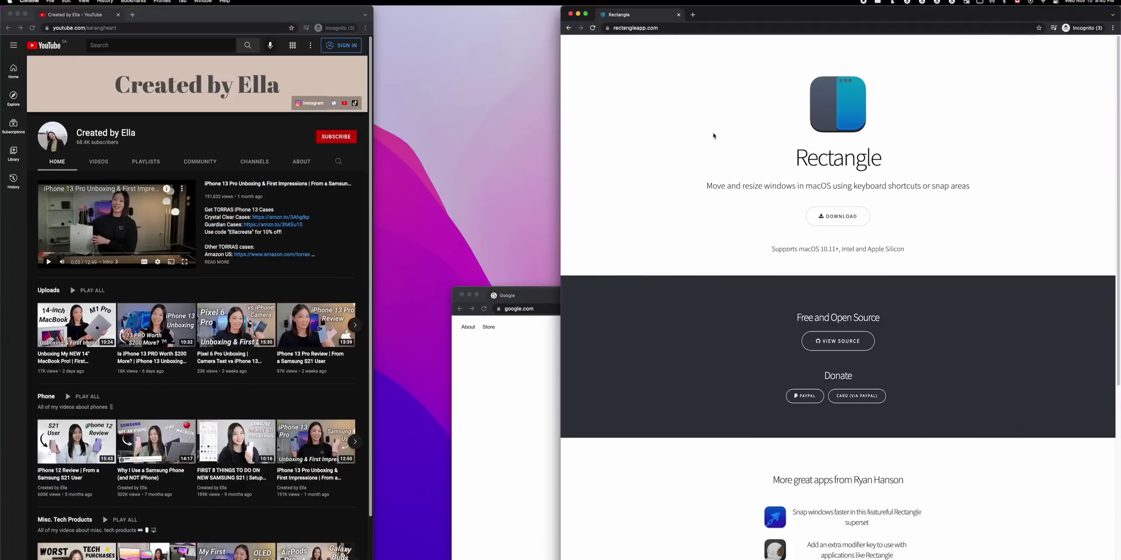
key("ctrl+alt+f")
left_click(901, 372)
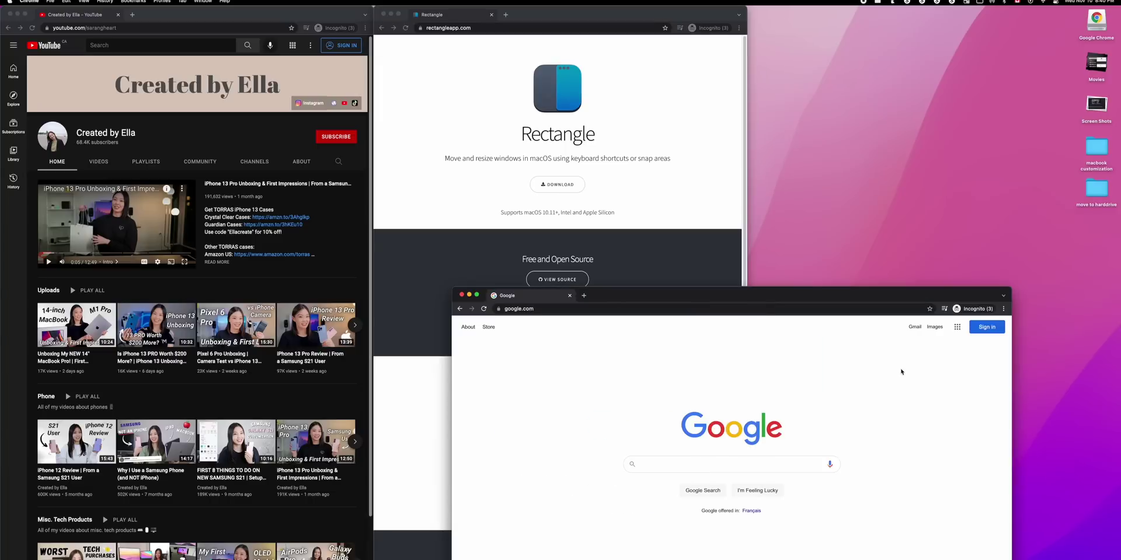
key("ctrl+alt+g")
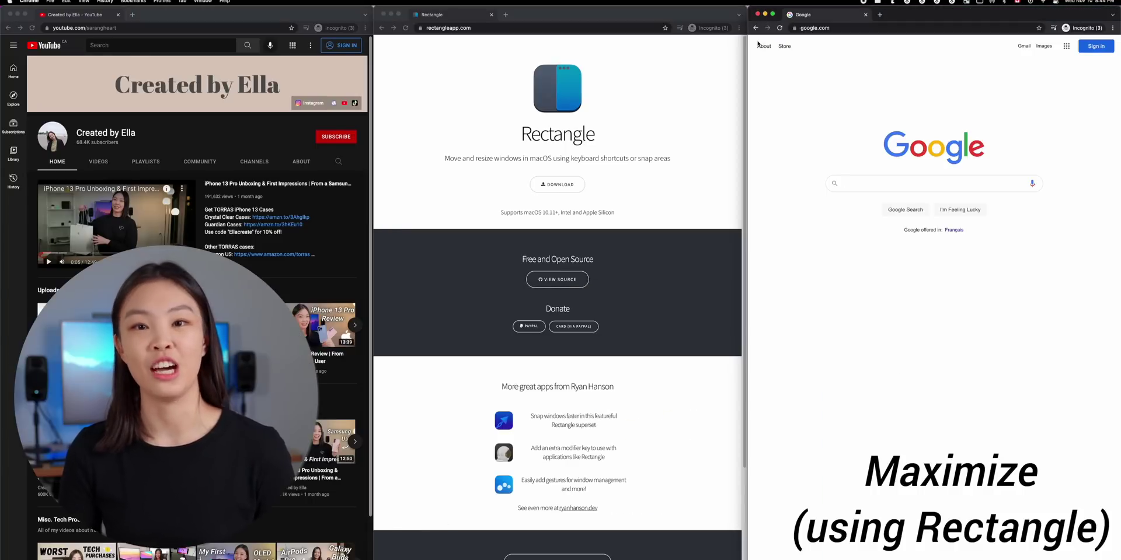
- Maximize the Google window with Rectangle, and switch it into and back out of macOS full screen
key("ctrl+alt+Return")
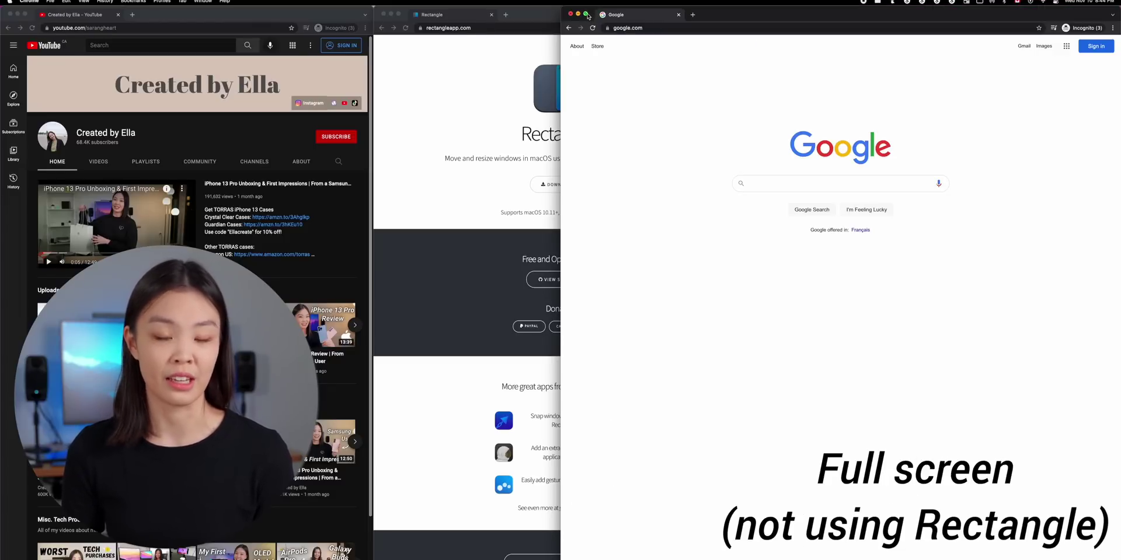
left_click(587, 14)
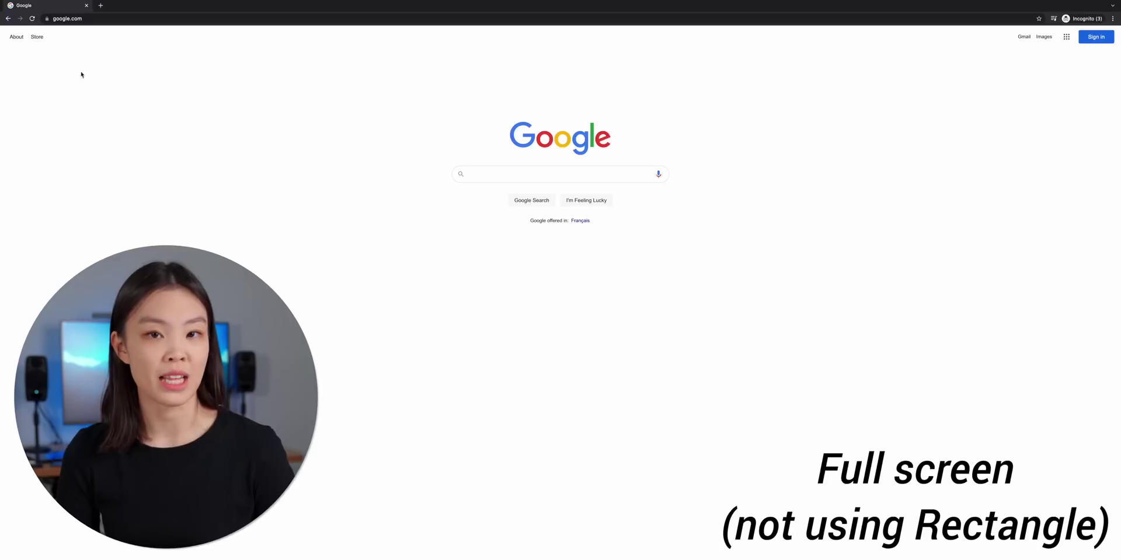
mouse_move(81, 1)
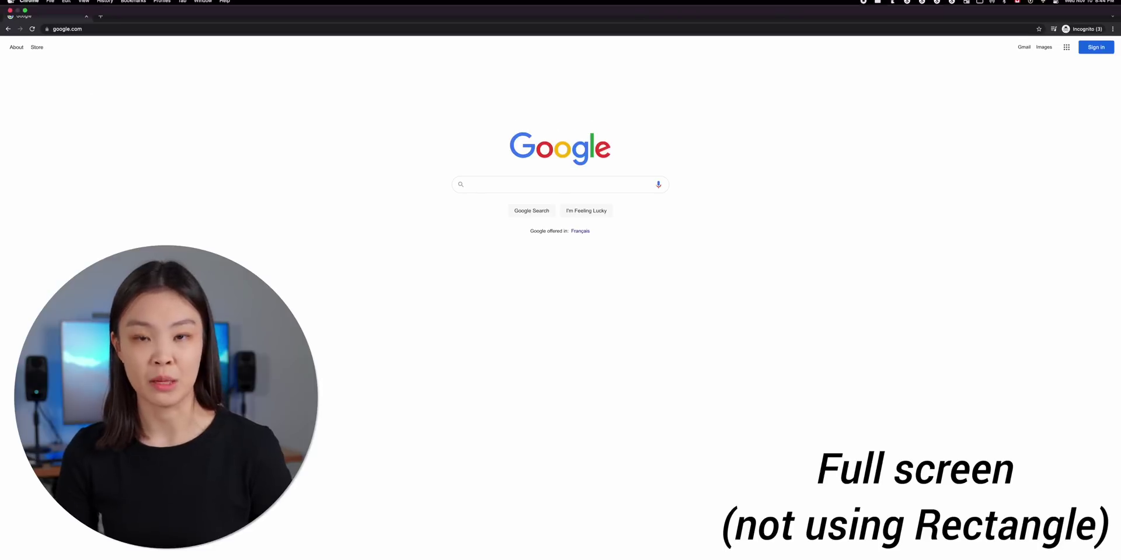
left_click(25, 10)
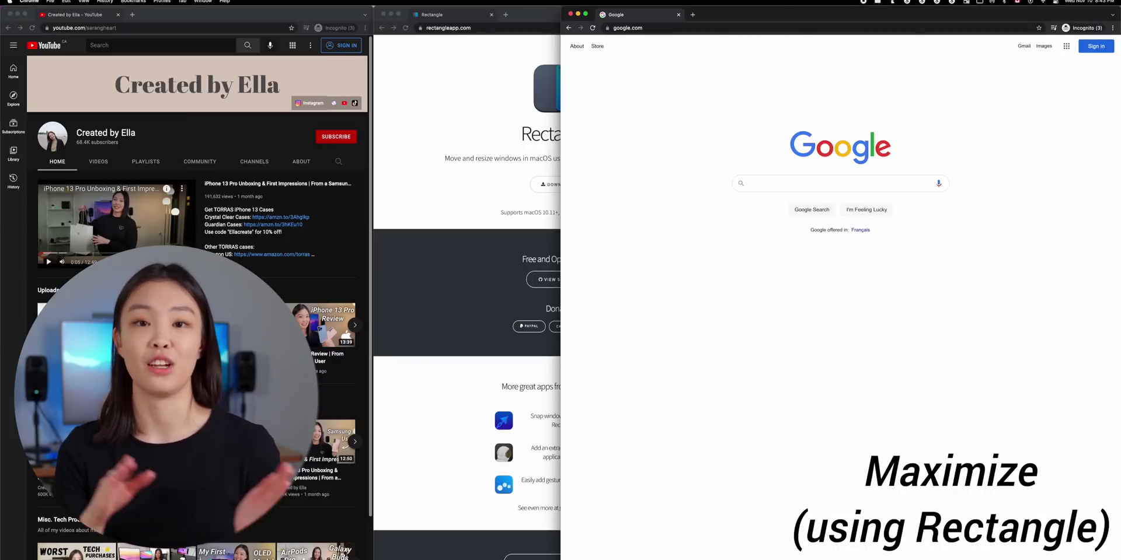
- Tile the maximized Google window to the left of the screen in Split View and pair it with the YouTube window
key("ctrl+alt+g")
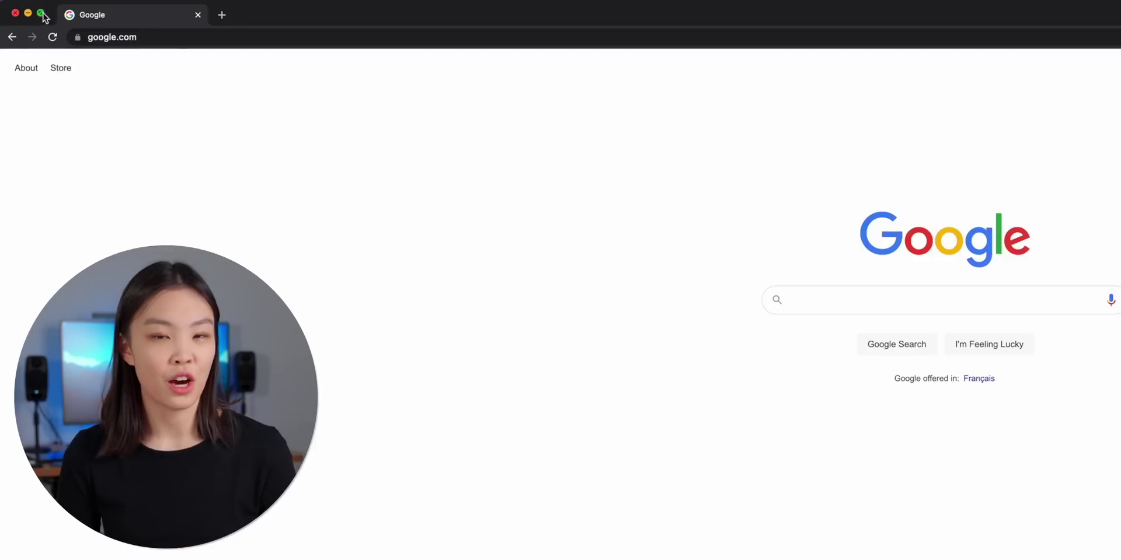
mouse_move(26, 9)
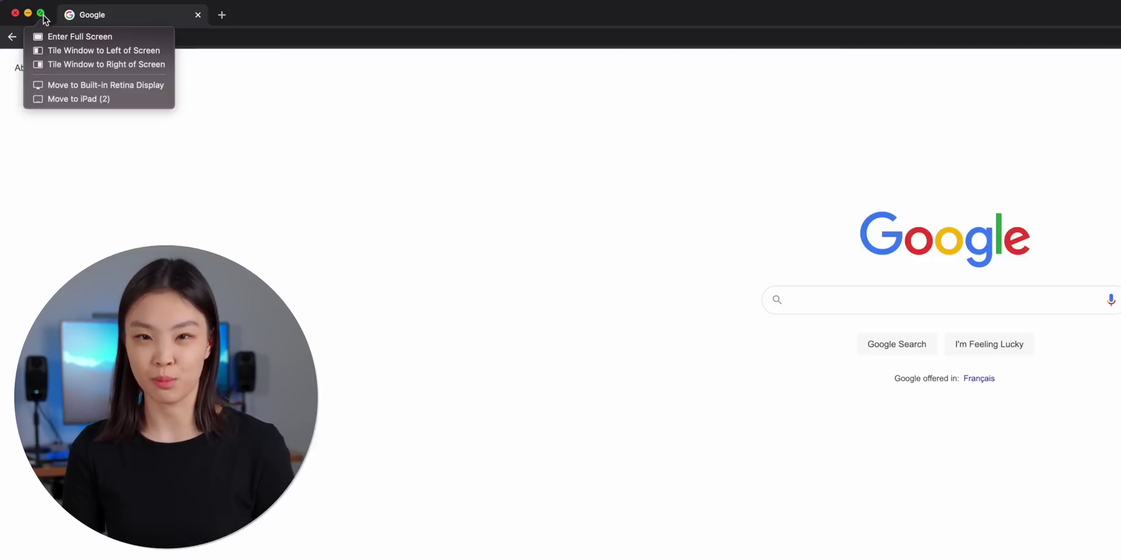
left_click(56, 56)
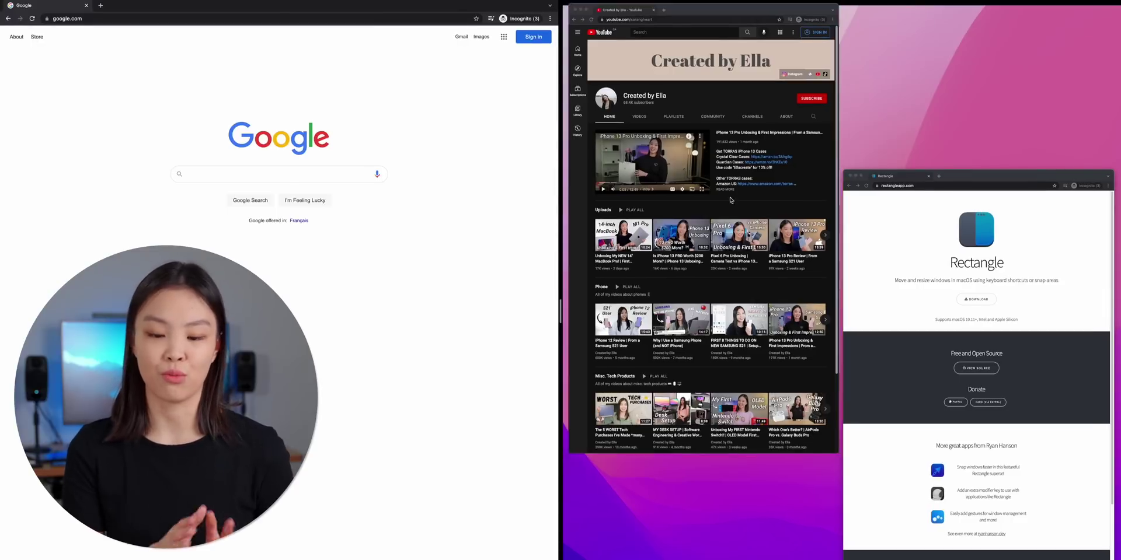
left_click(730, 201)
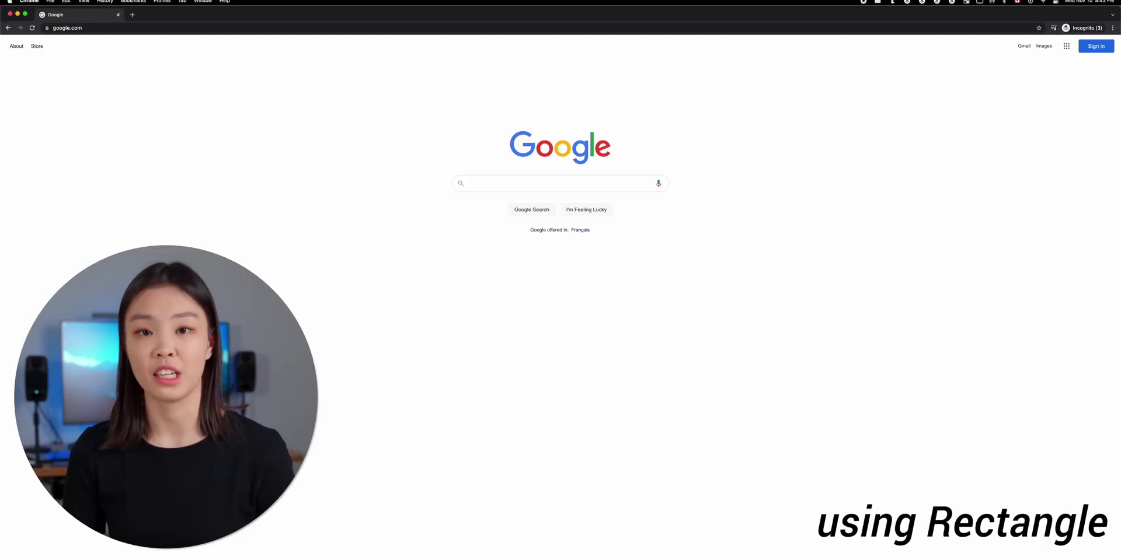
- Snap the Google window to the right half with Rectangle, and tile it to the left of the screen with macOS
key("ctrl+alt+Right")
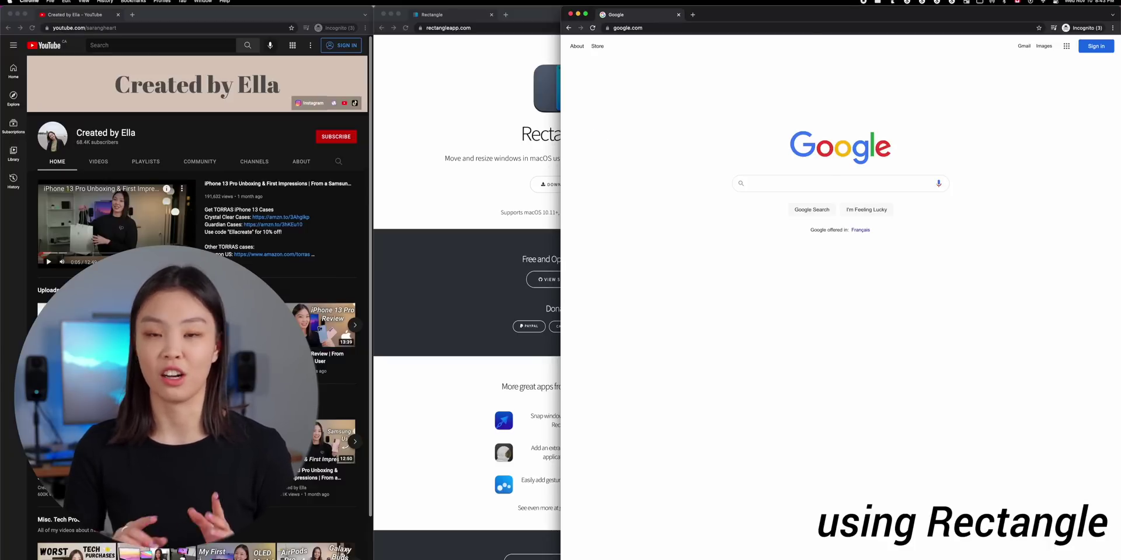
key("ctrl+alt+g")
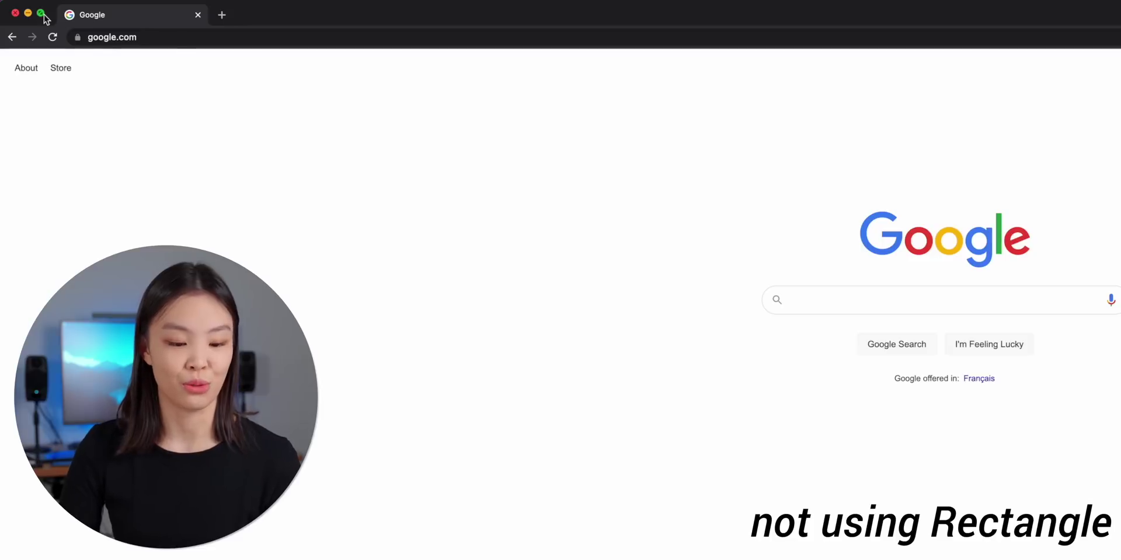
mouse_move(44, 15)
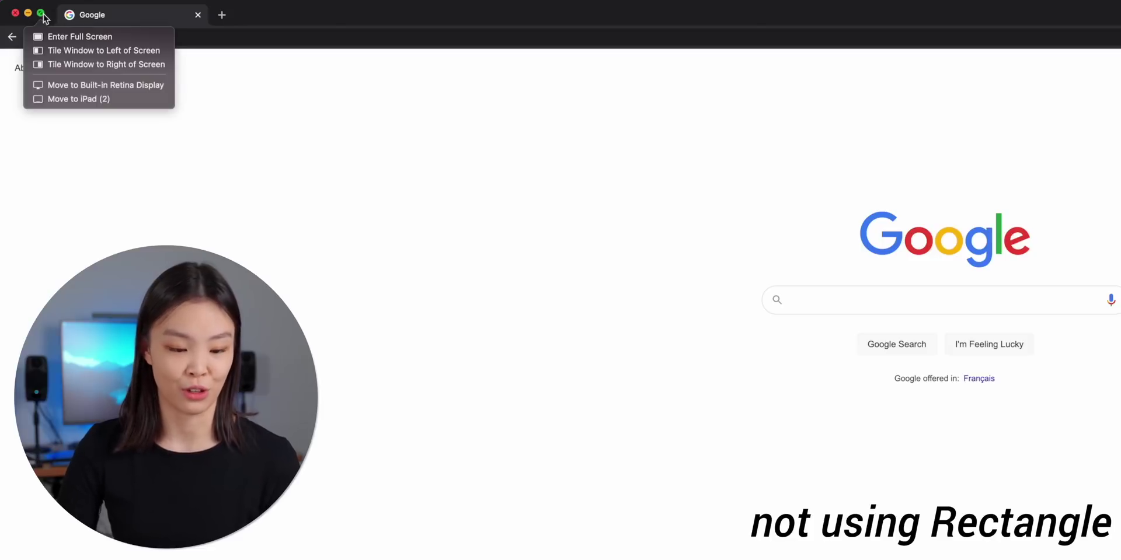
left_click(55, 56)
left_click(584, 41)
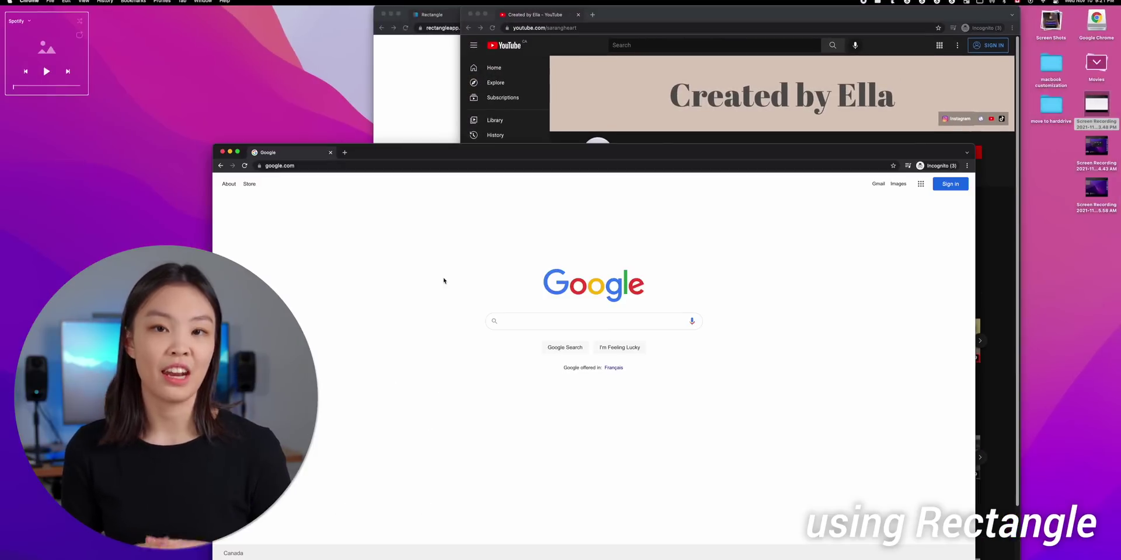
- Snap the windows to screen quarters, with Google at the lower left, the Rectangle website upper left and YouTube upper right
key("ctrl+alt+j")
key("ctrl+alt+Right")
key("ctrl+alt+u")
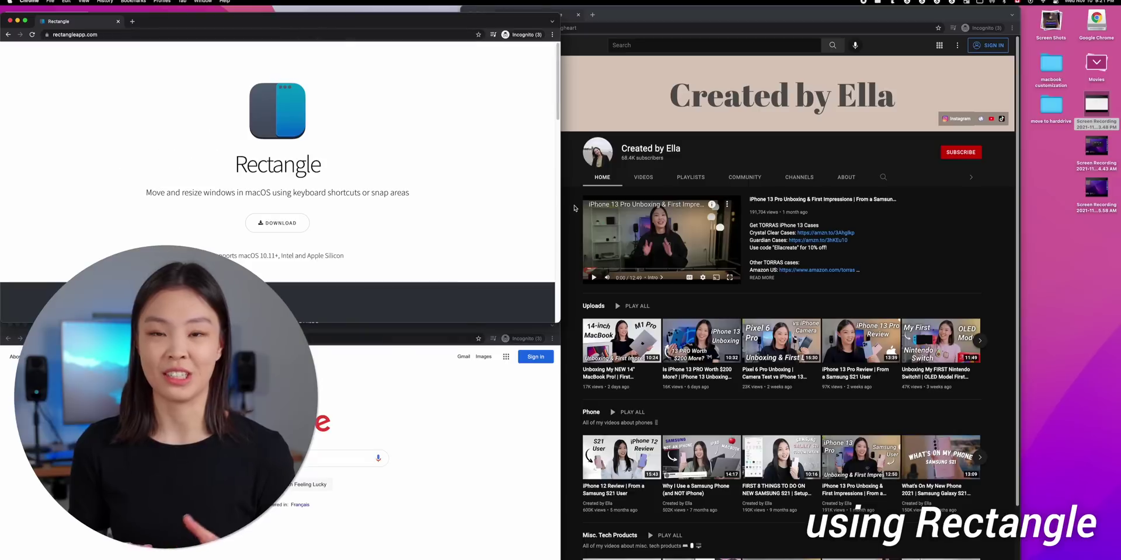
key("ctrl+alt+i")
left_click(682, 405)
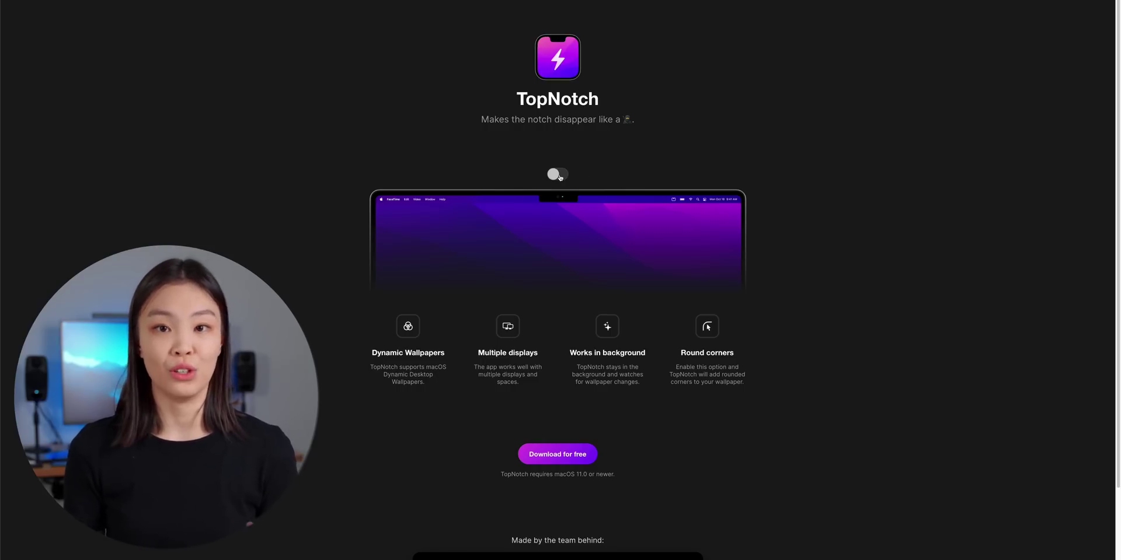
- Preview hiding the notch by switching the demo on the TopNotch website on and off
left_click(560, 176)
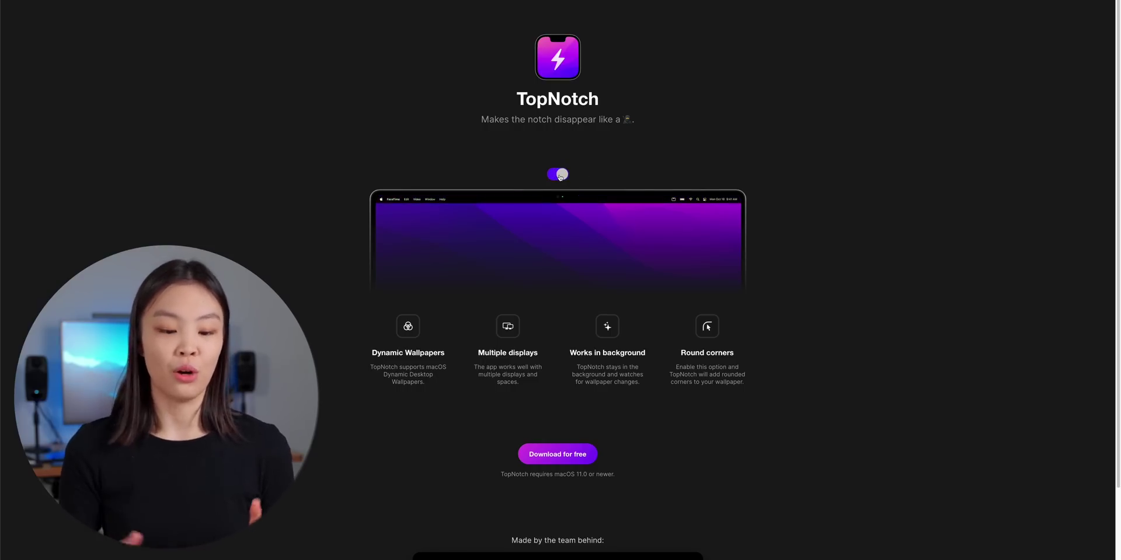
left_click(561, 176)
left_click(563, 177)
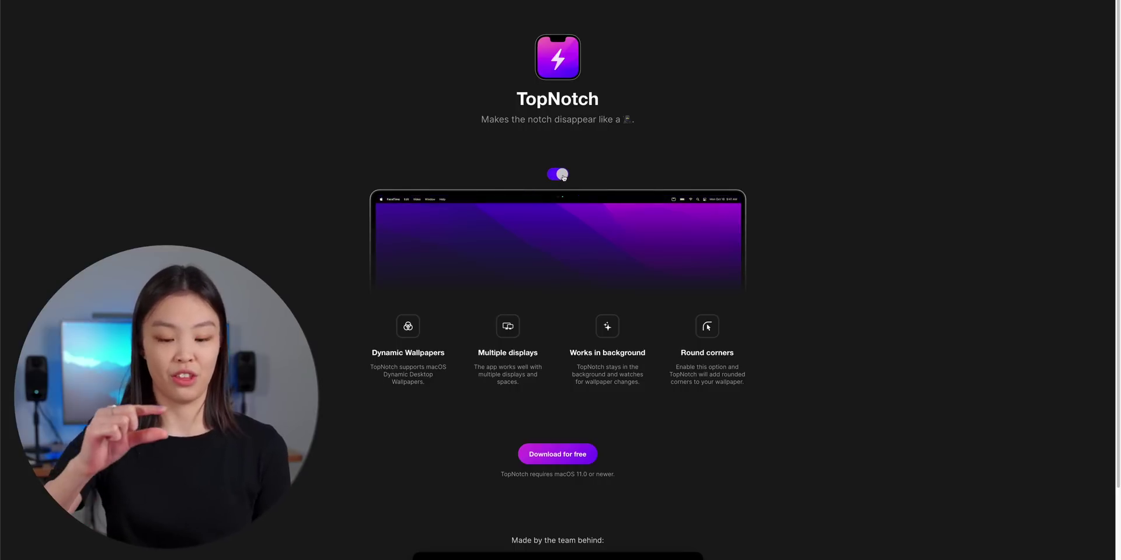
left_click(562, 176)
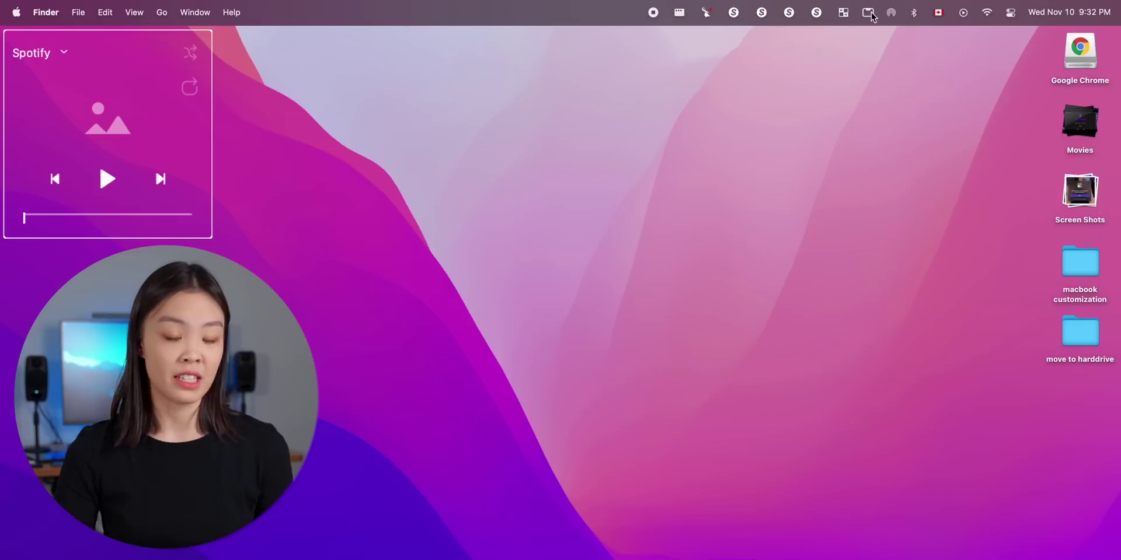
- Enable TopNotch so that it automatically adds a black bar to the wallpaper
left_click(869, 13)
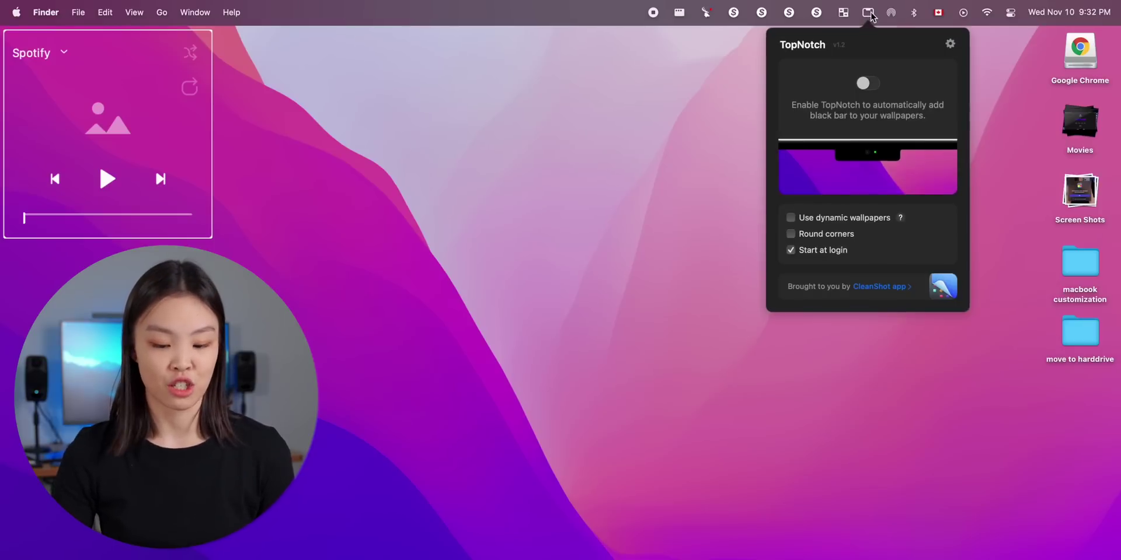
left_click(871, 85)
left_click(714, 158)
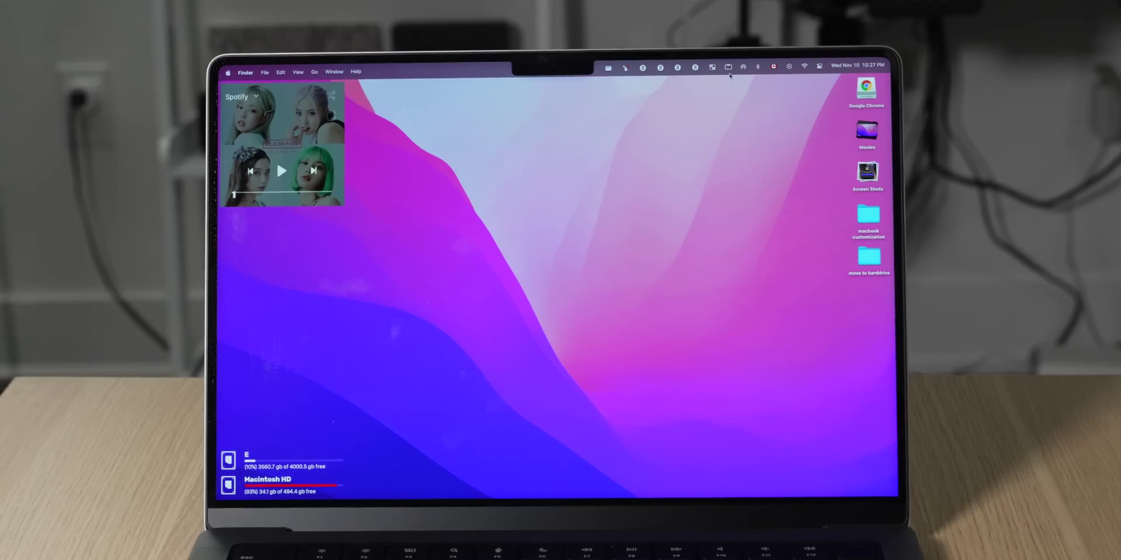
left_click(728, 68)
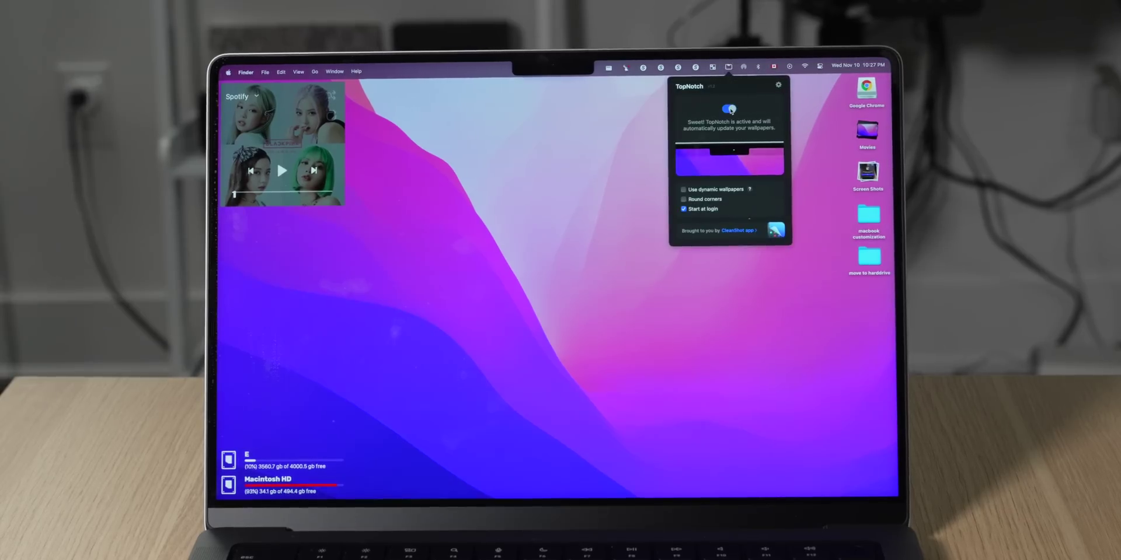
left_click(658, 182)
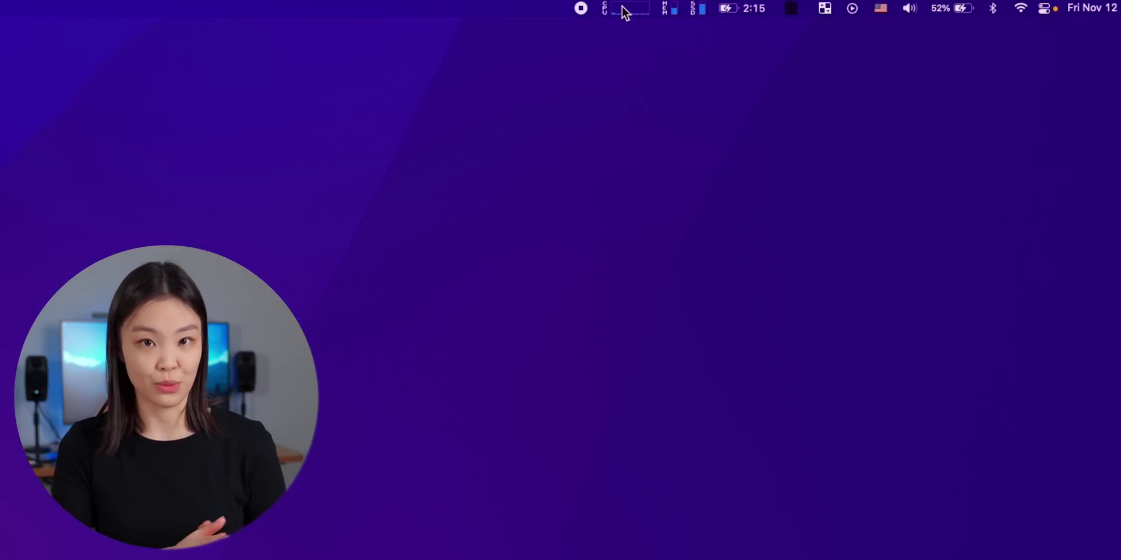
- Check the CPU, memory and battery details in the system monitor of the menu bar
left_click(622, 9)
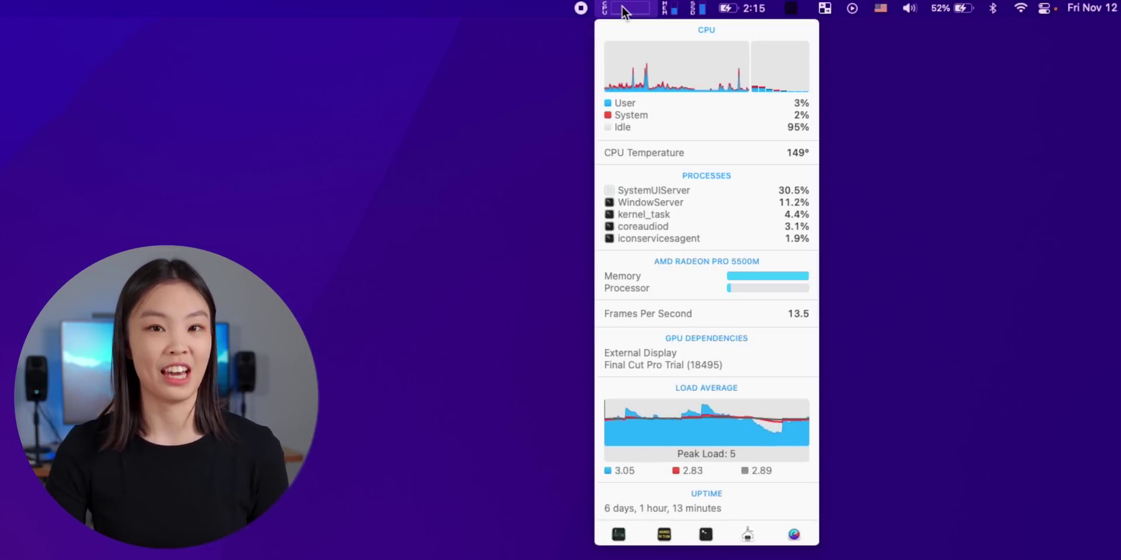
left_click(673, 9)
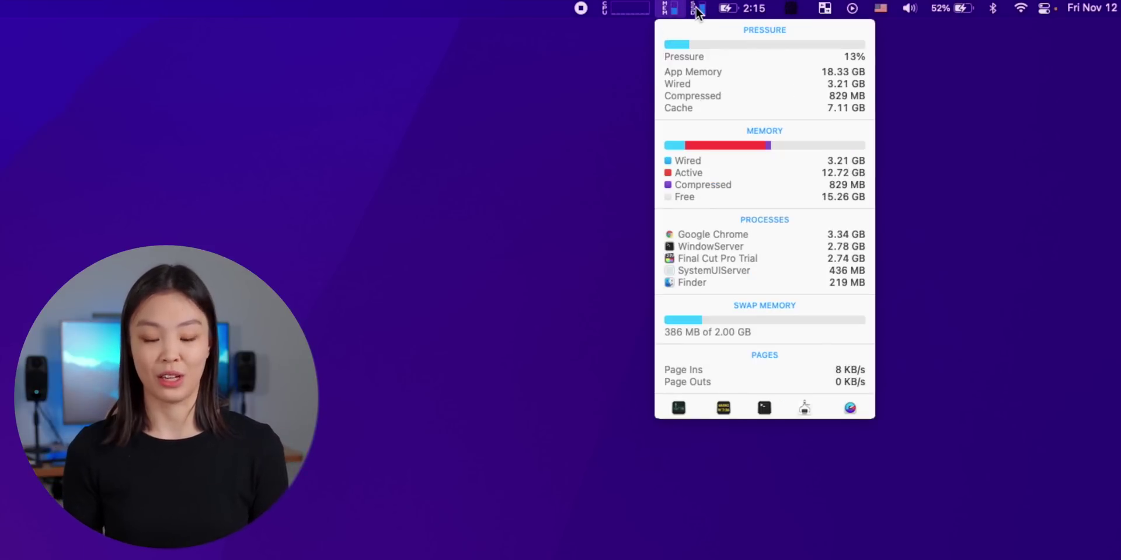
left_click(727, 9)
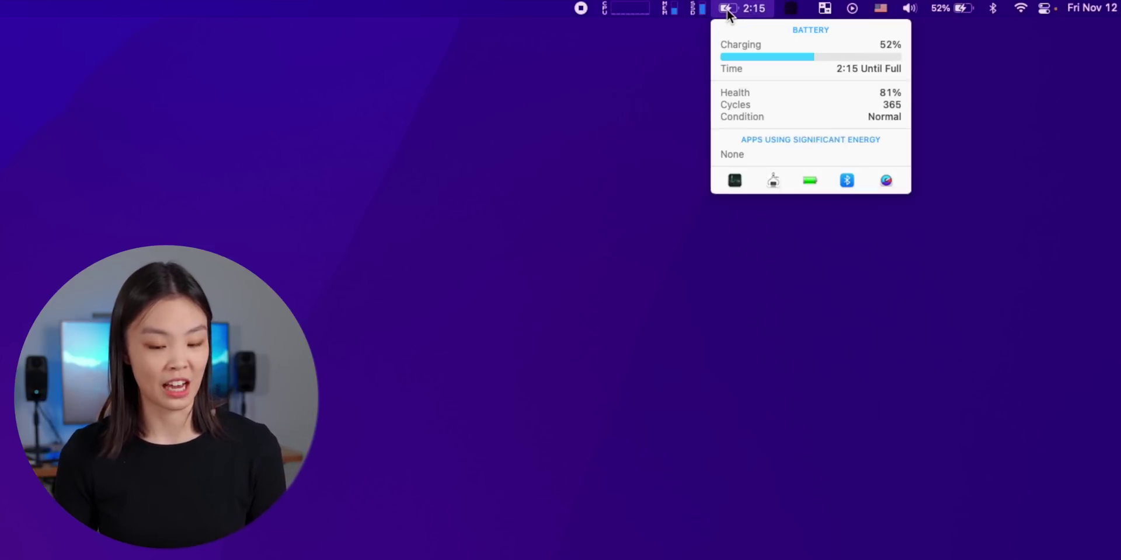
mouse_move(724, 57)
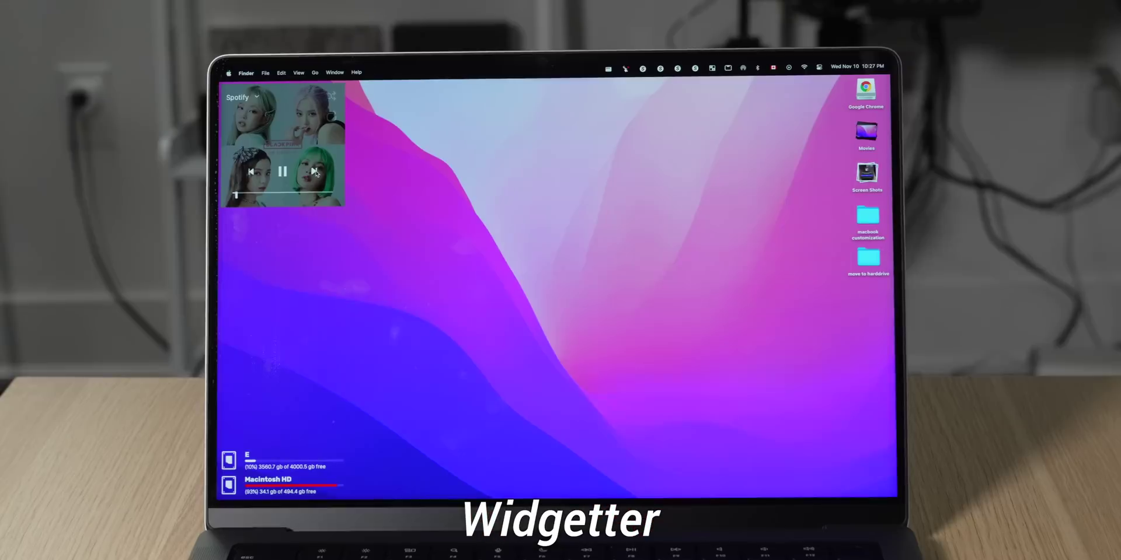
- Skip to the next track in the Spotify desktop widget and browse the Luminous widgets offered in Widgetter
left_click(314, 172)
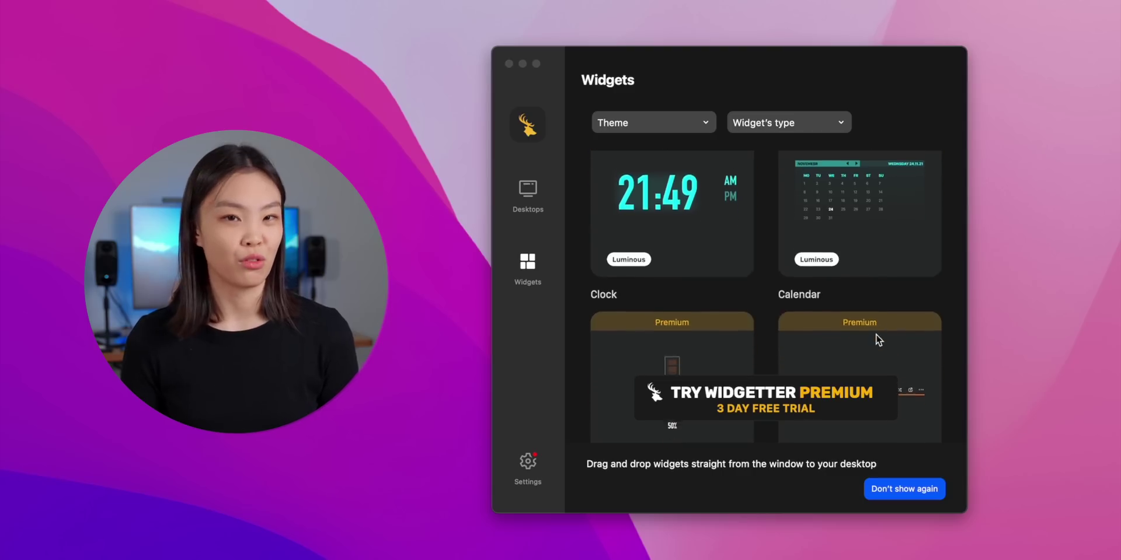
scroll(876, 334, "down", 5)
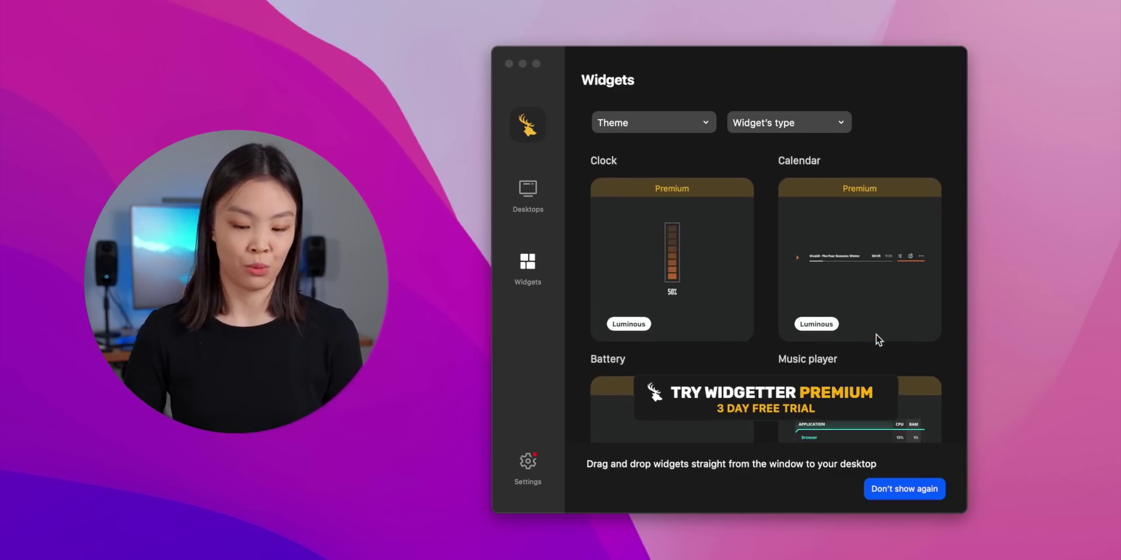
scroll(876, 334, "down", 5)
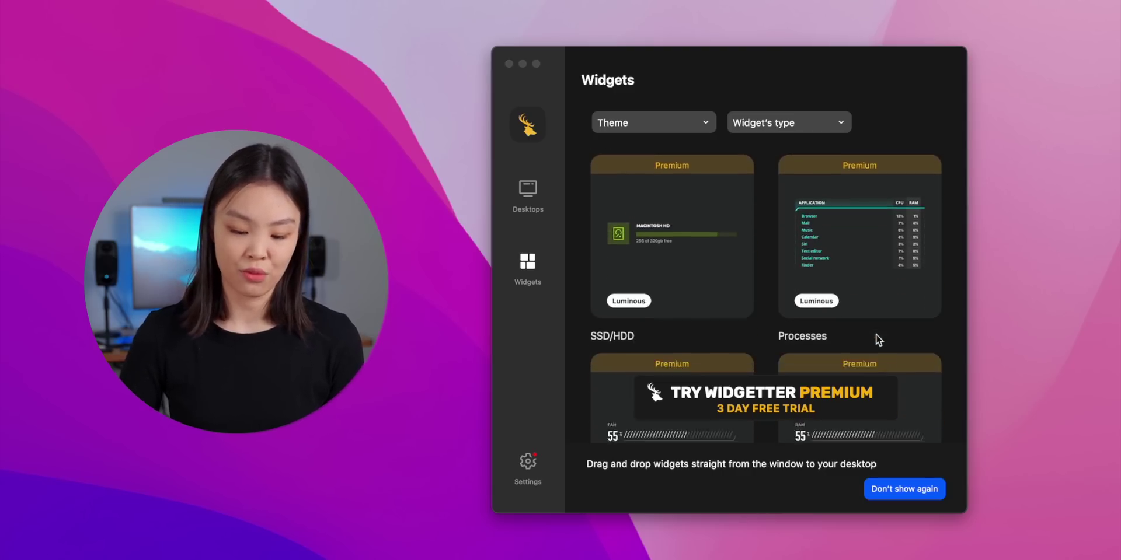
scroll(875, 334, "down", 5)
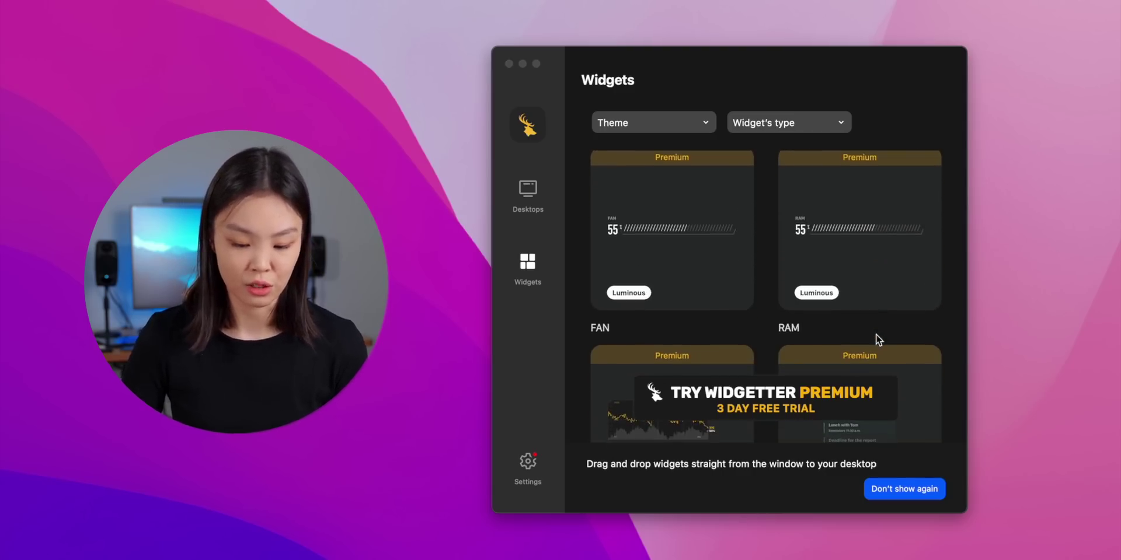
- Switch the desktop music widget's source to Apple Music and back to Spotify, and minimize the Spotify window
scroll(875, 339, "down", 10)
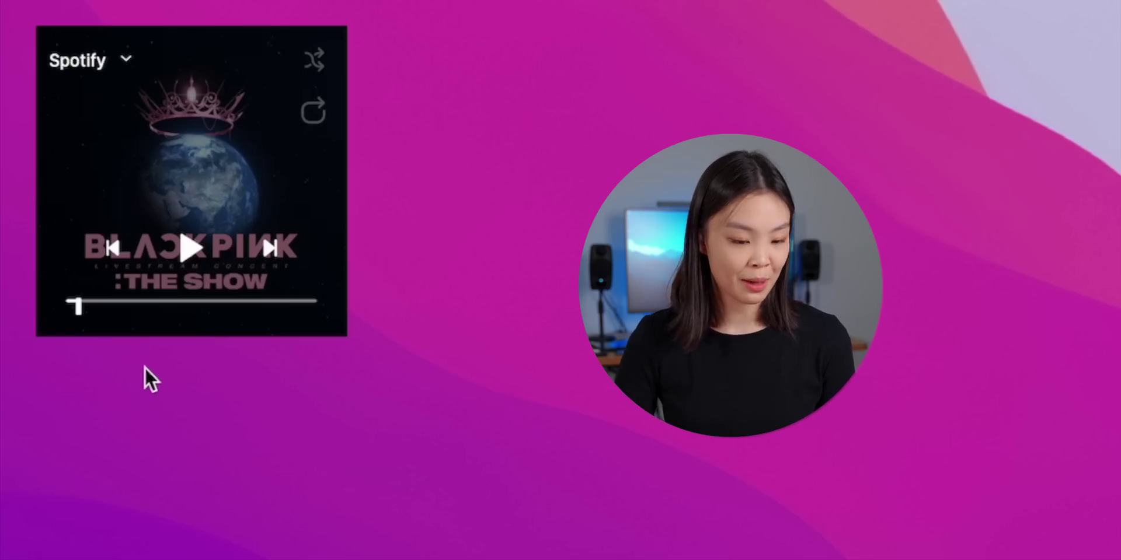
left_click(123, 59)
left_click(147, 72)
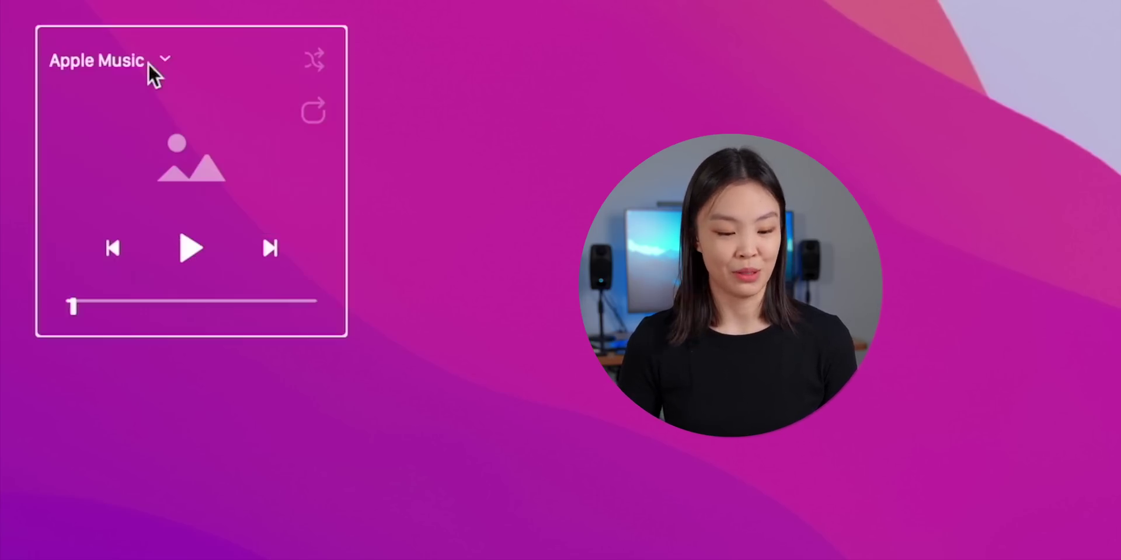
left_click(117, 62)
left_click(164, 106)
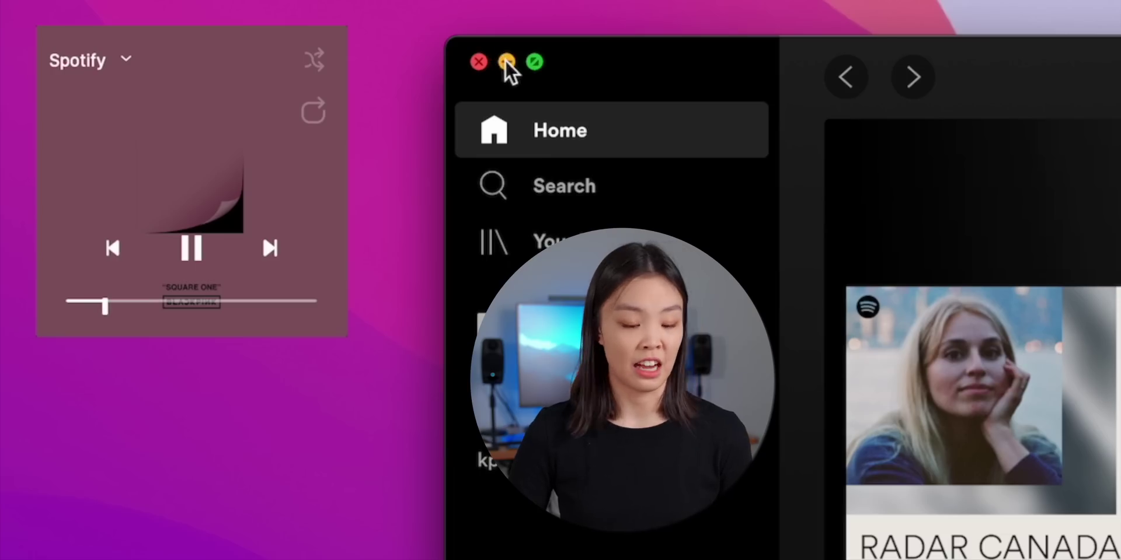
left_click(507, 62)
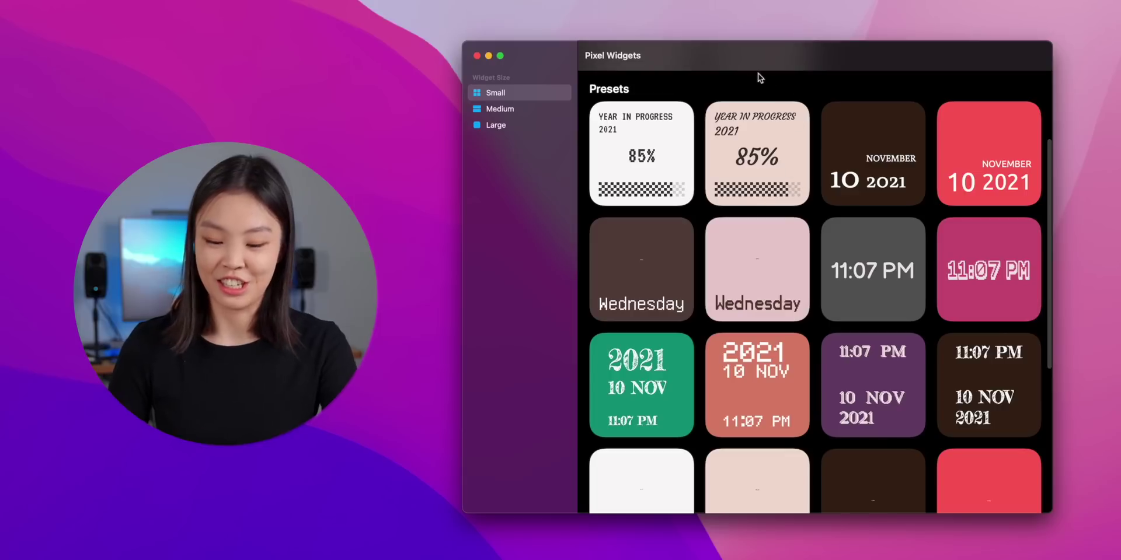
- Restyle the small Year in Progress preset in Pixel Widgets with a light pink theme, trying another font and opening its text color options
left_click(805, 166)
left_click(730, 369)
left_click(678, 366)
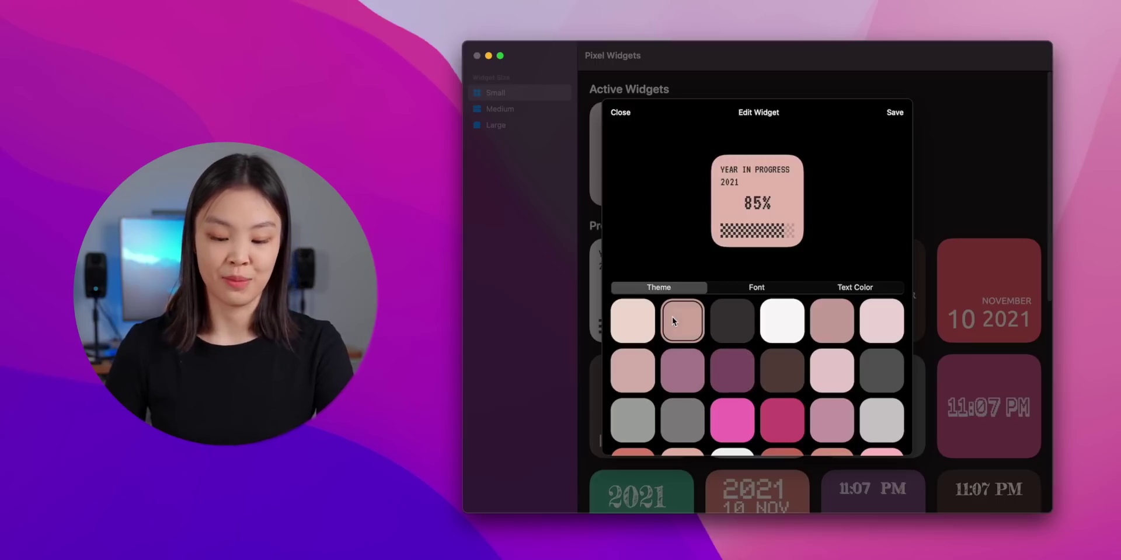
scroll(717, 381, "down", 1)
left_click(718, 385)
left_click(757, 287)
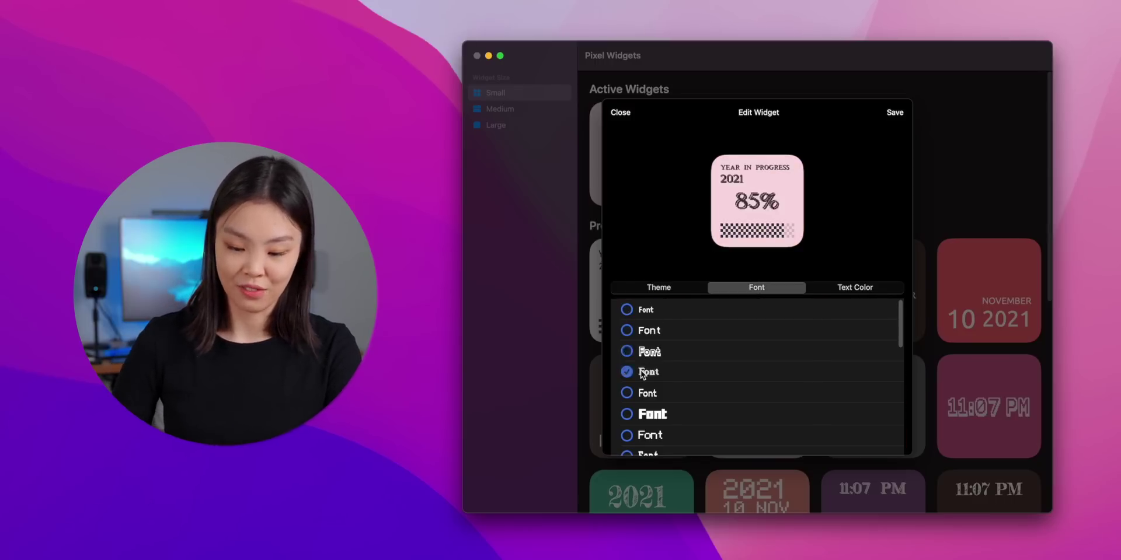
left_click(855, 287)
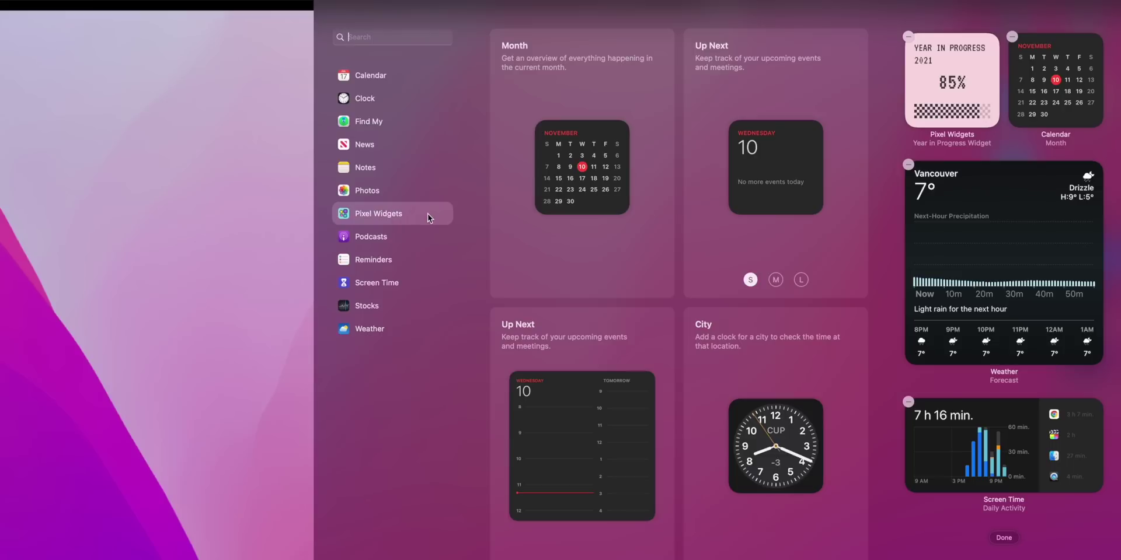
- Preview the Pixel Widgets Date / Time and Year in Progress widgets in medium and large sizes in the widget gallery
left_click(426, 215)
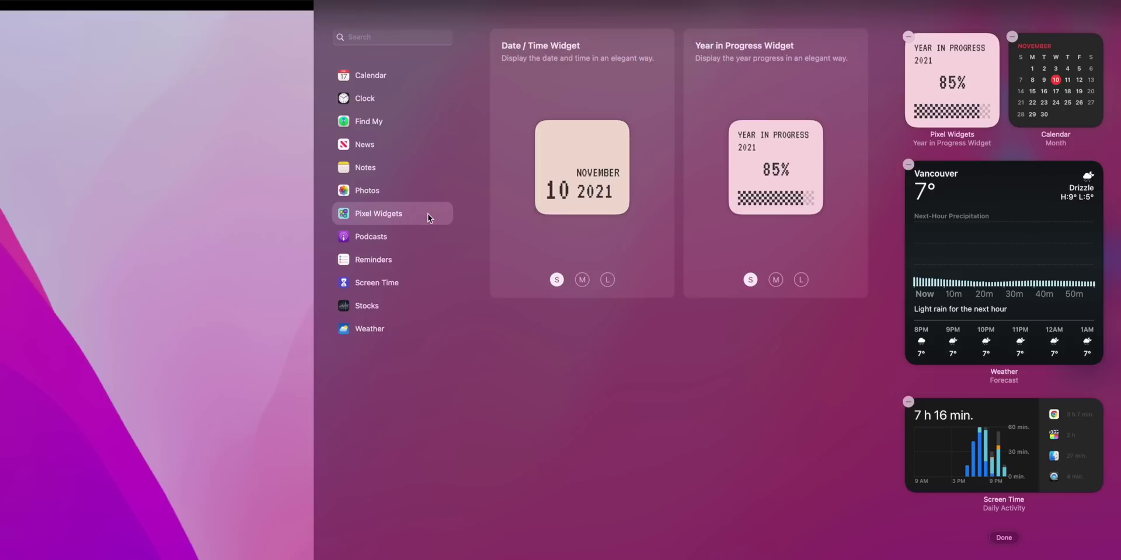
left_click(582, 280)
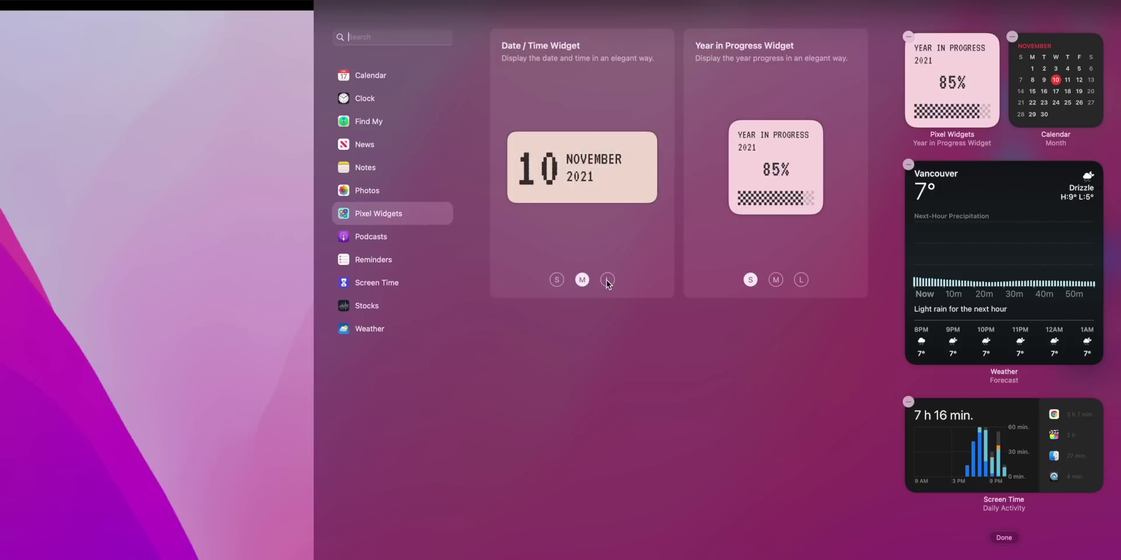
left_click(607, 280)
left_click(776, 281)
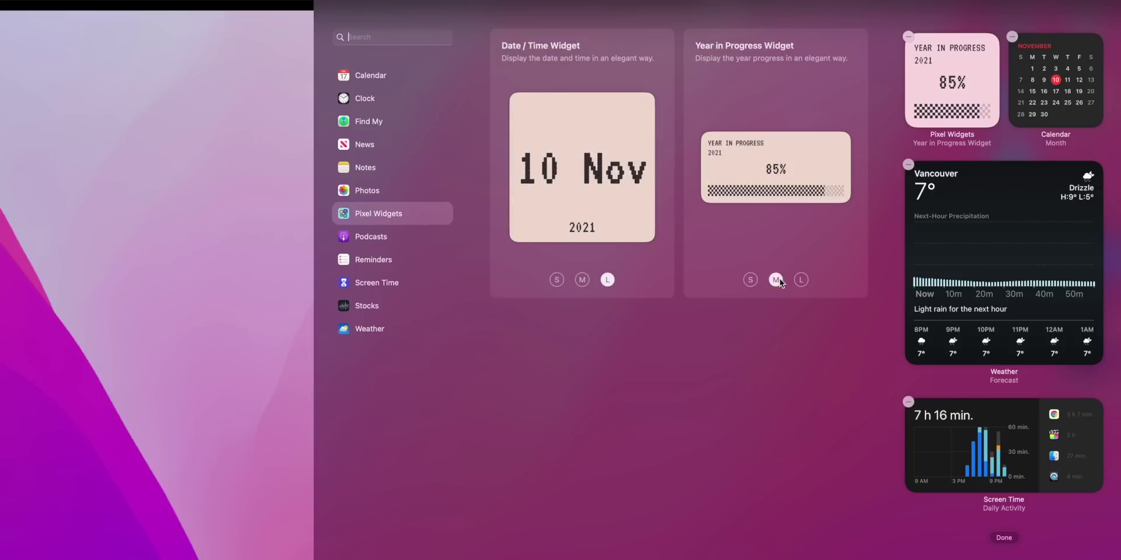
left_click(801, 281)
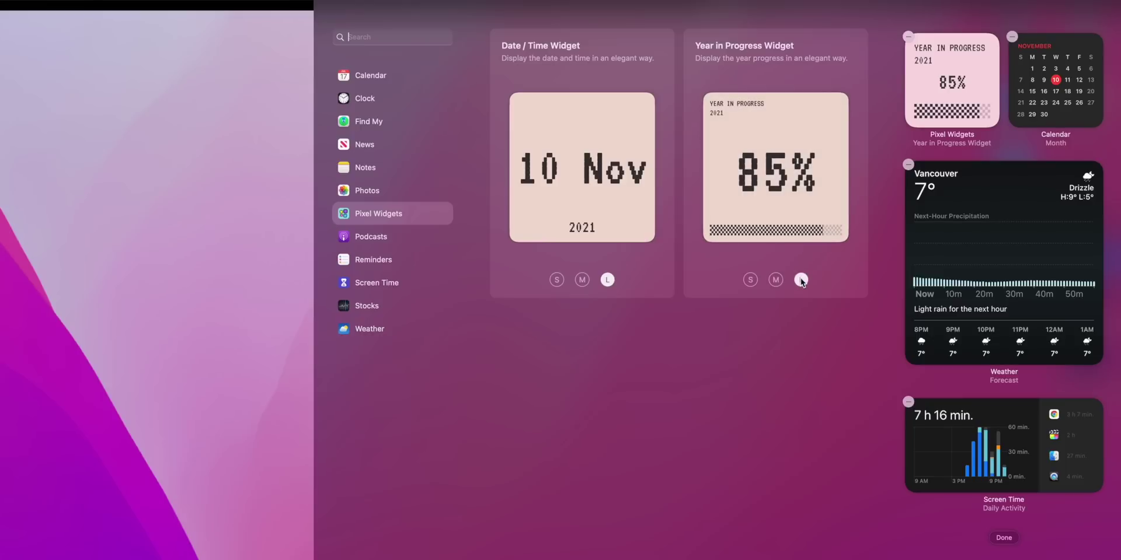
left_click(1073, 5)
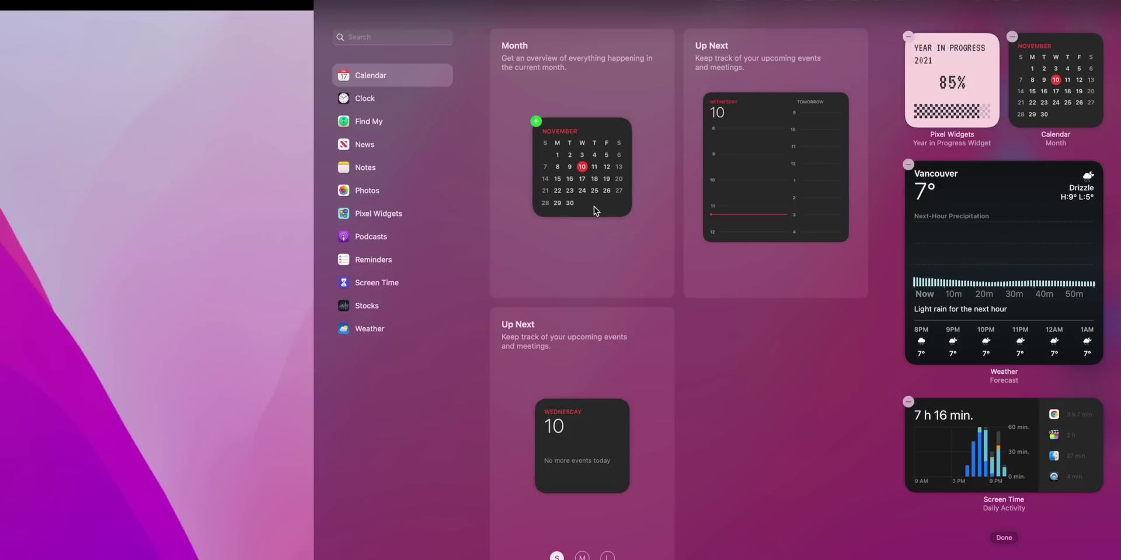
- Preview the Weather Forecast and Screen Time Daily Activity widgets in medium and large sizes
left_click(412, 330)
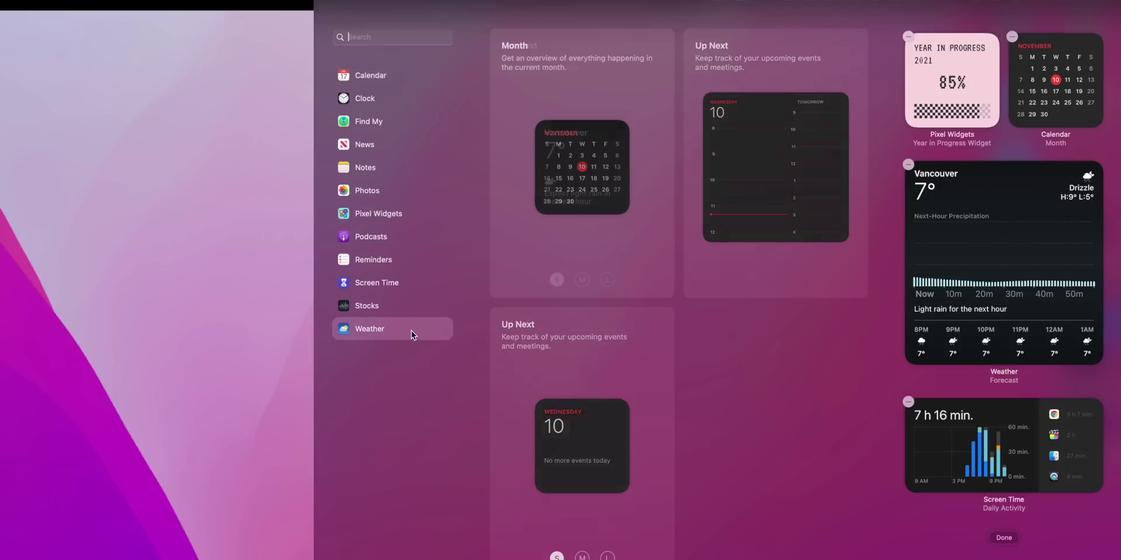
left_click(582, 281)
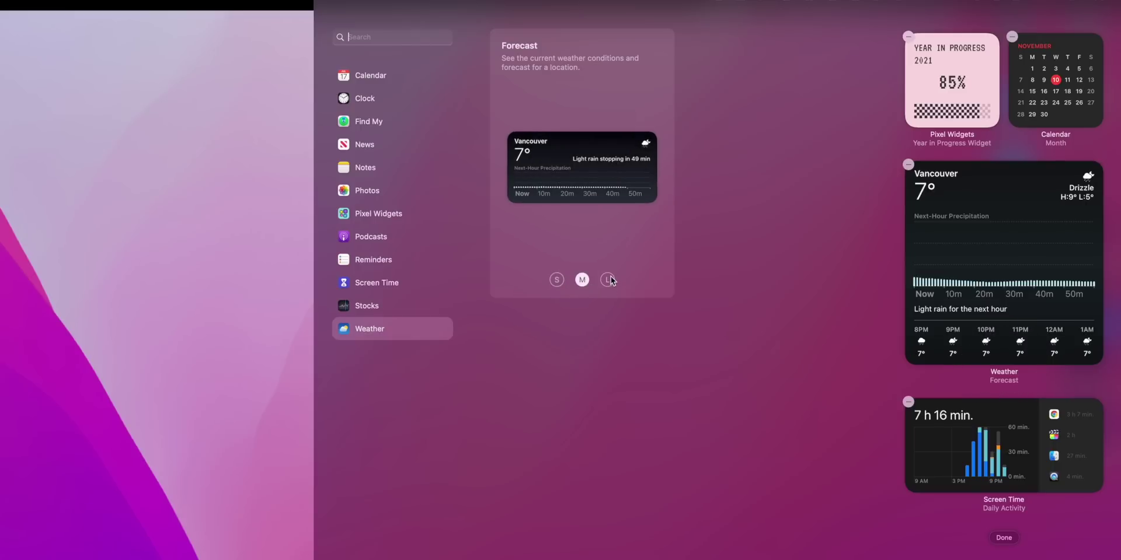
left_click(608, 280)
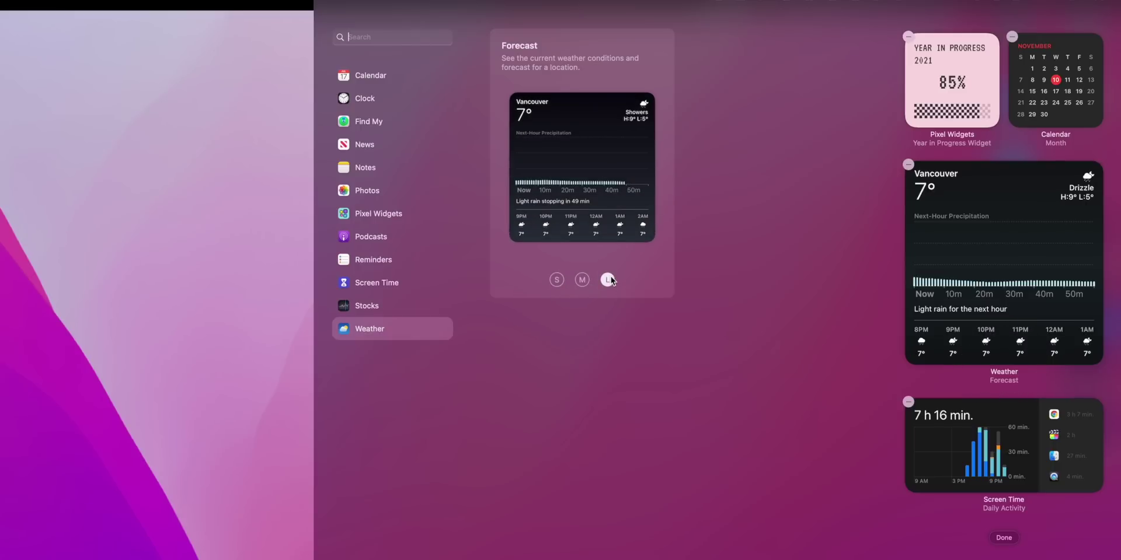
key("Up")
key("Up")
left_click(582, 281)
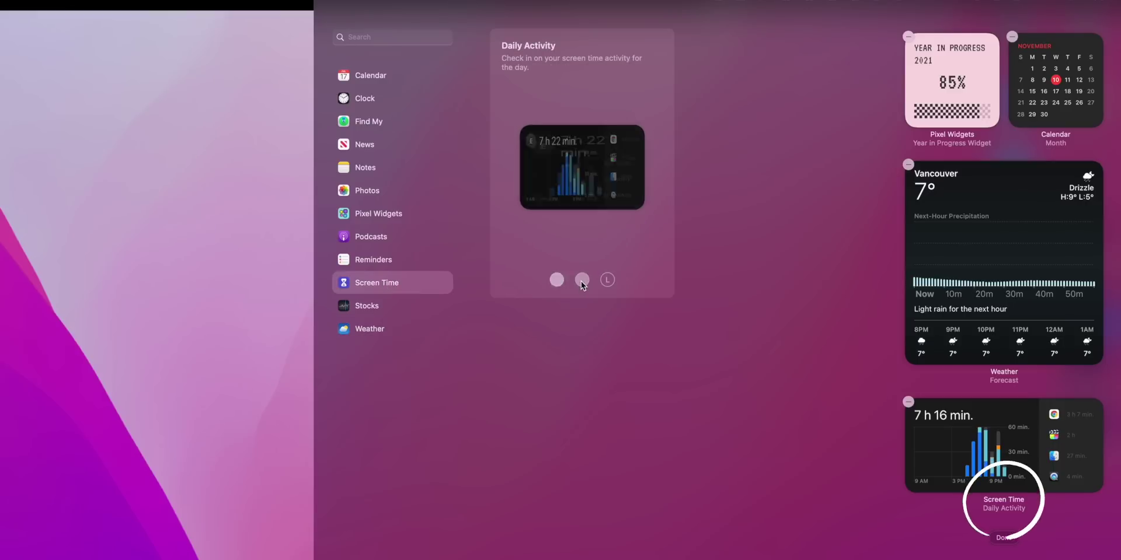
left_click(609, 281)
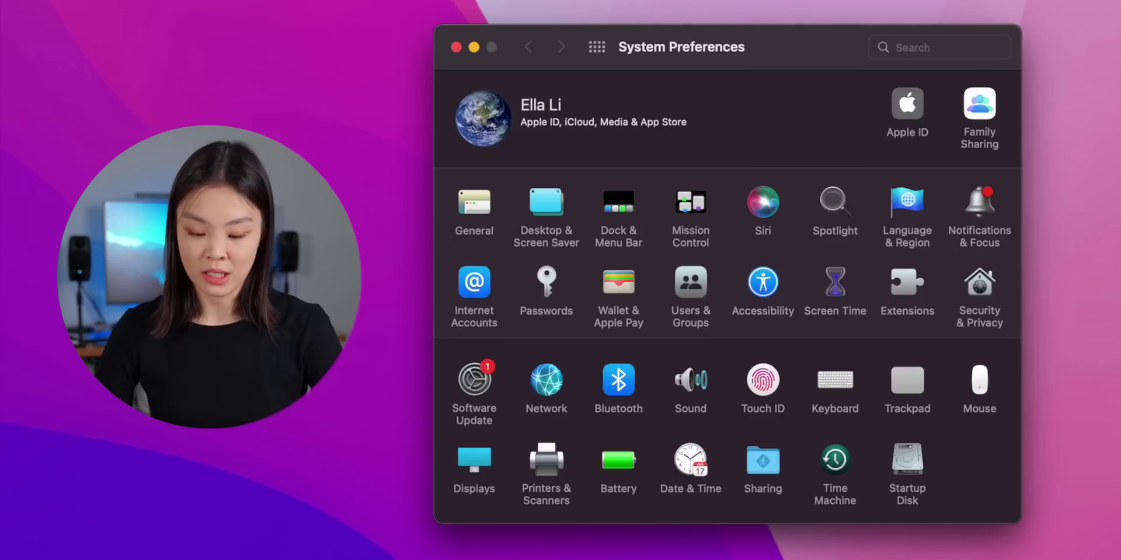
- Set the built-in Retina display's resolution to Scaled with More Space in the Displays preferences
left_click(479, 461)
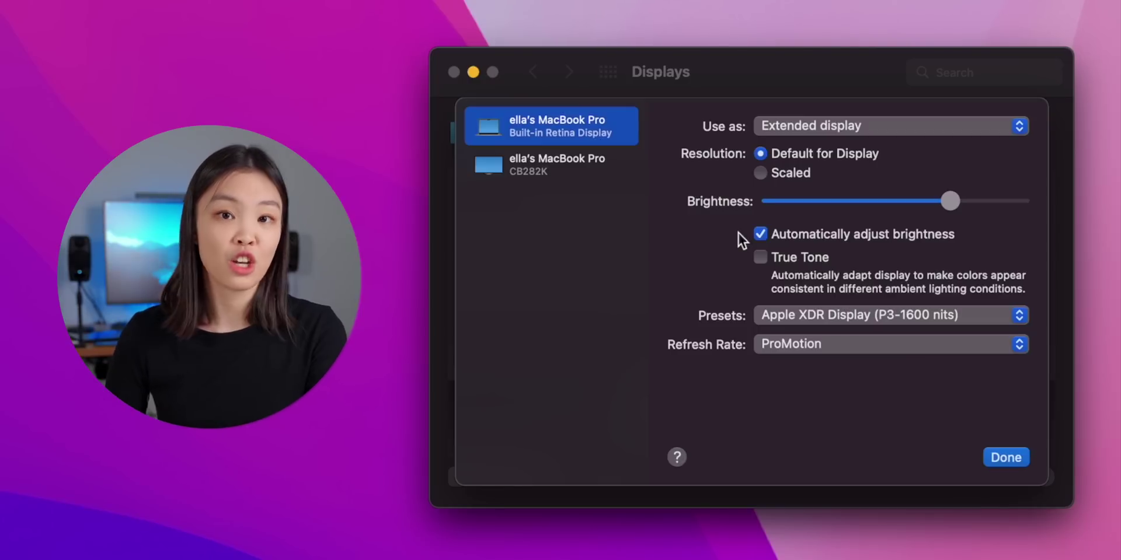
left_click(763, 174)
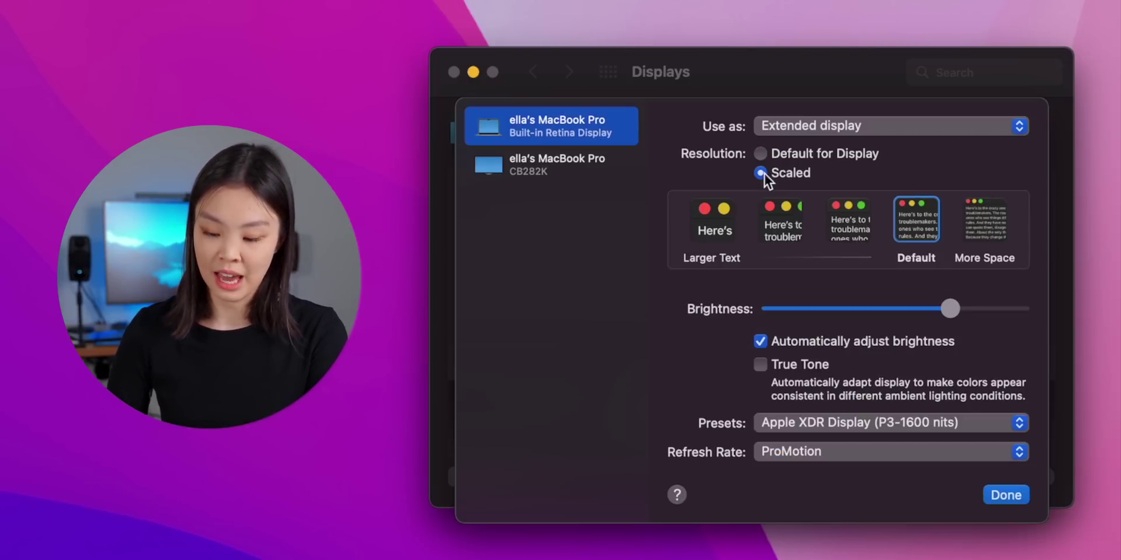
left_click(1000, 224)
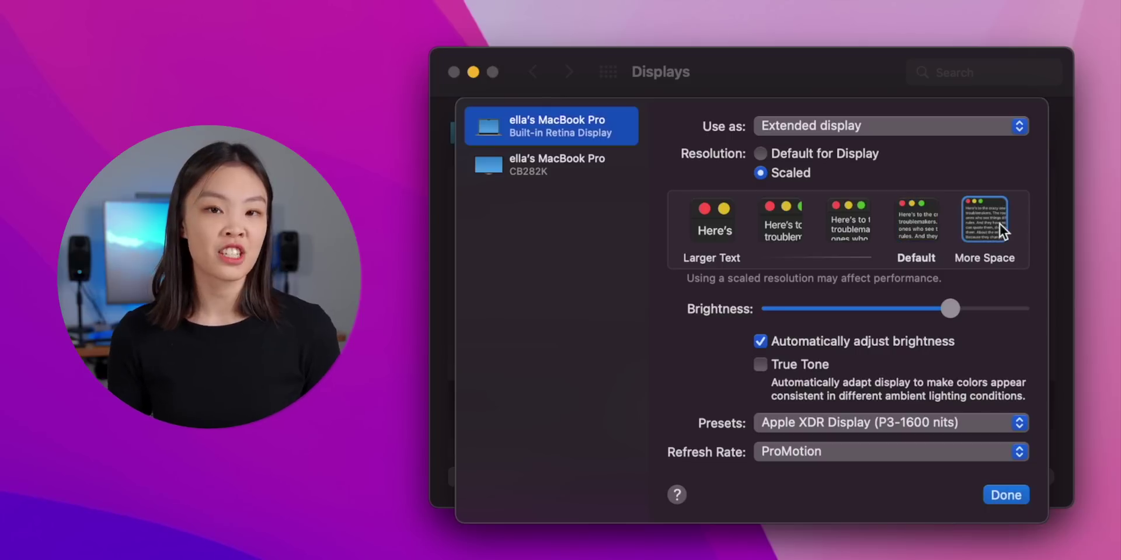
left_click(1004, 495)
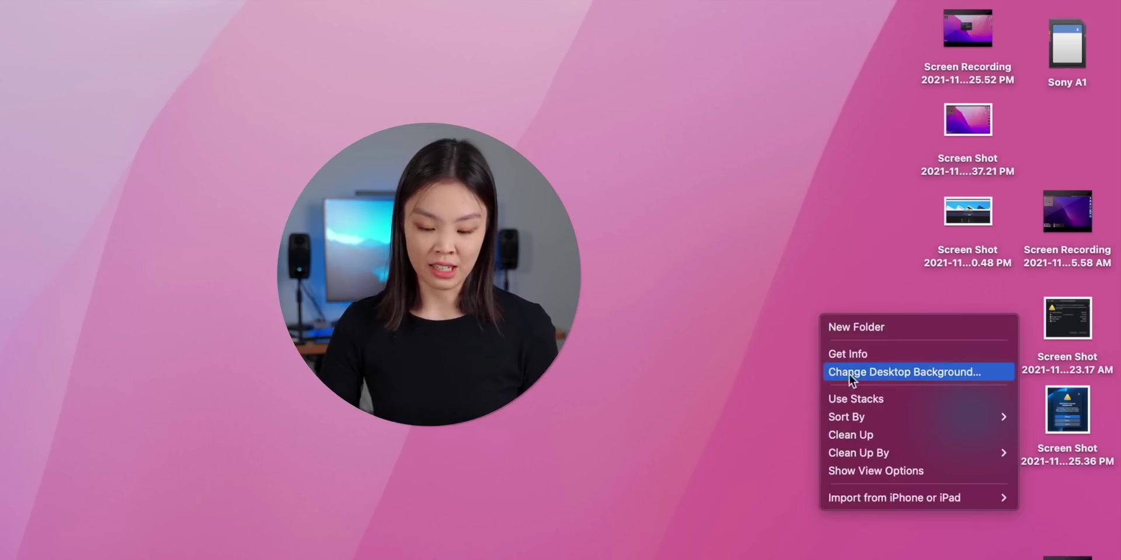
- Group the desktop files with Use Stacks, expand and collapse the Movies stack, and expand the Screen Shots stack
left_click(856, 400)
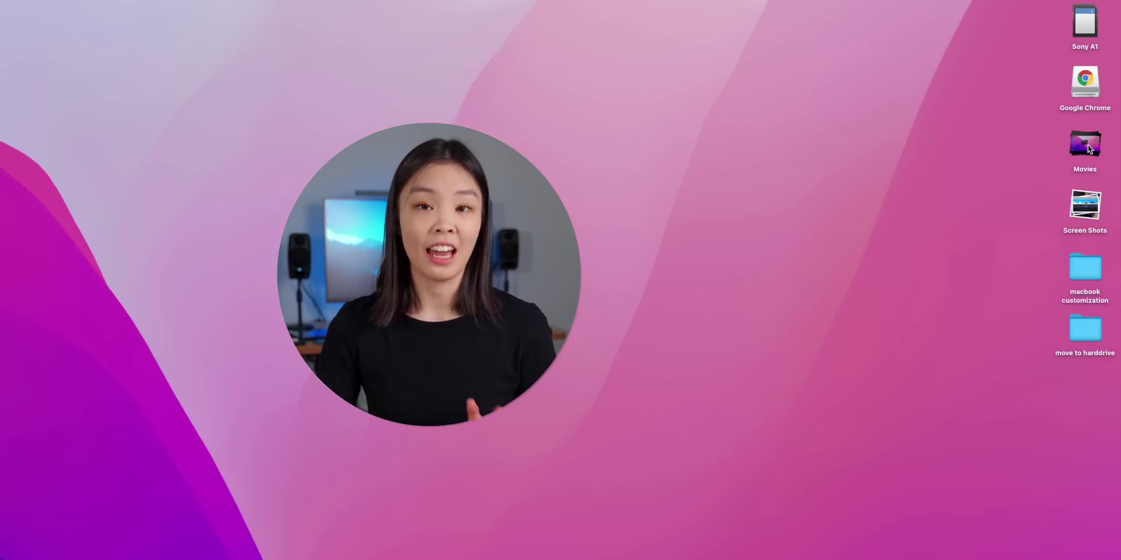
left_click(1087, 147)
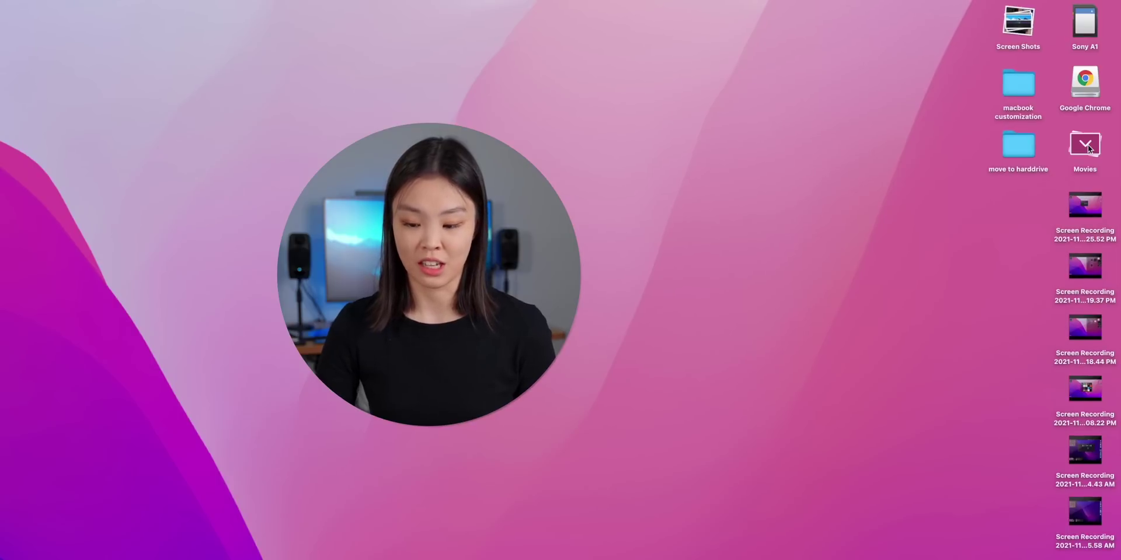
left_click(1087, 147)
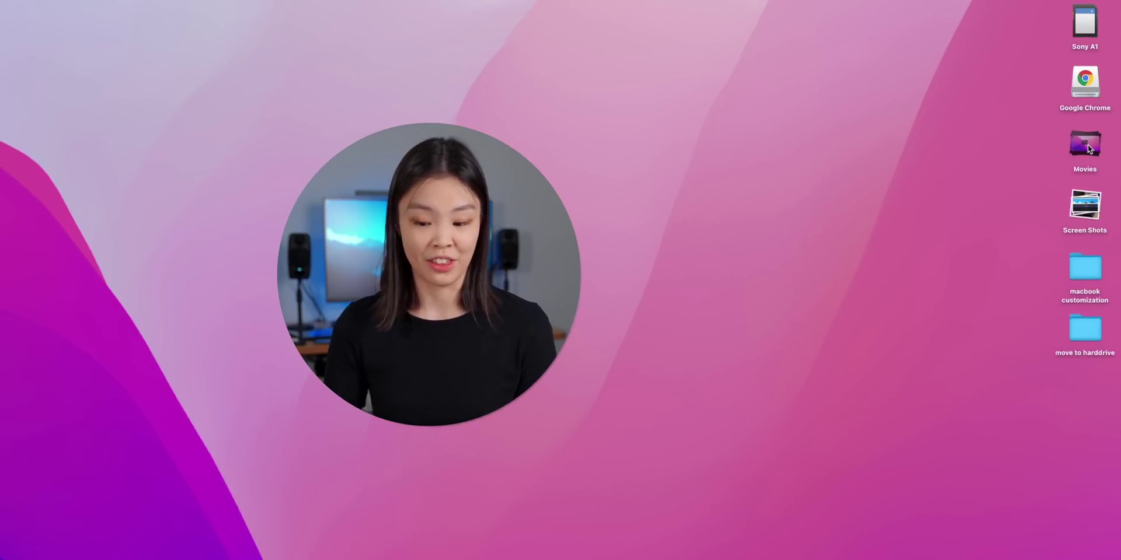
left_click(1084, 204)
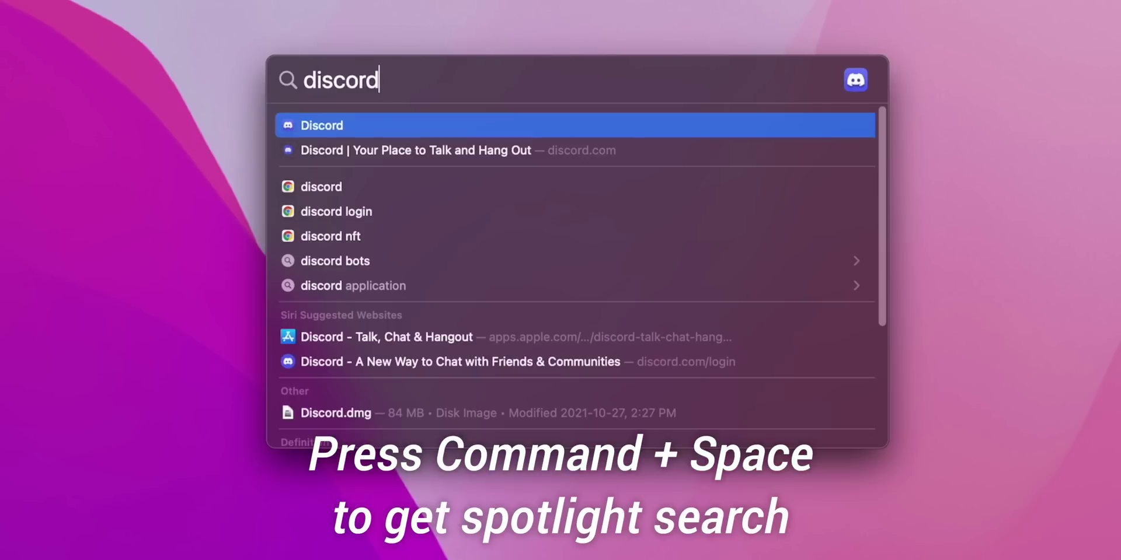
- Replace the Spotlight query with macbook, and run the suggested web search for nitto atp finals 2021
key("BackSpace")
key("BackSpace")
key("BackSpace")
key("BackSpace")
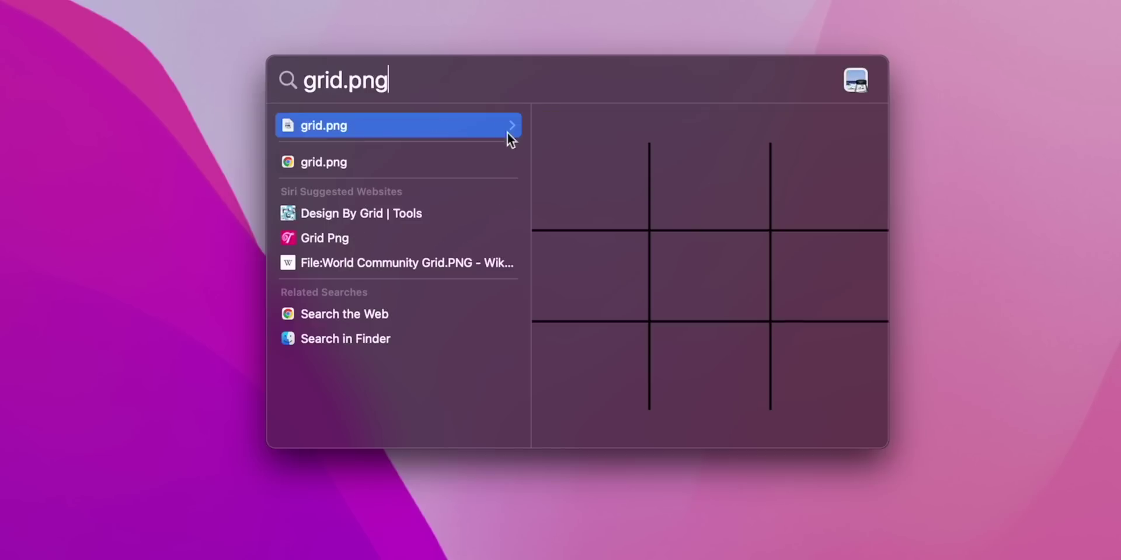
key("super+BackSpace")
type("macbook")
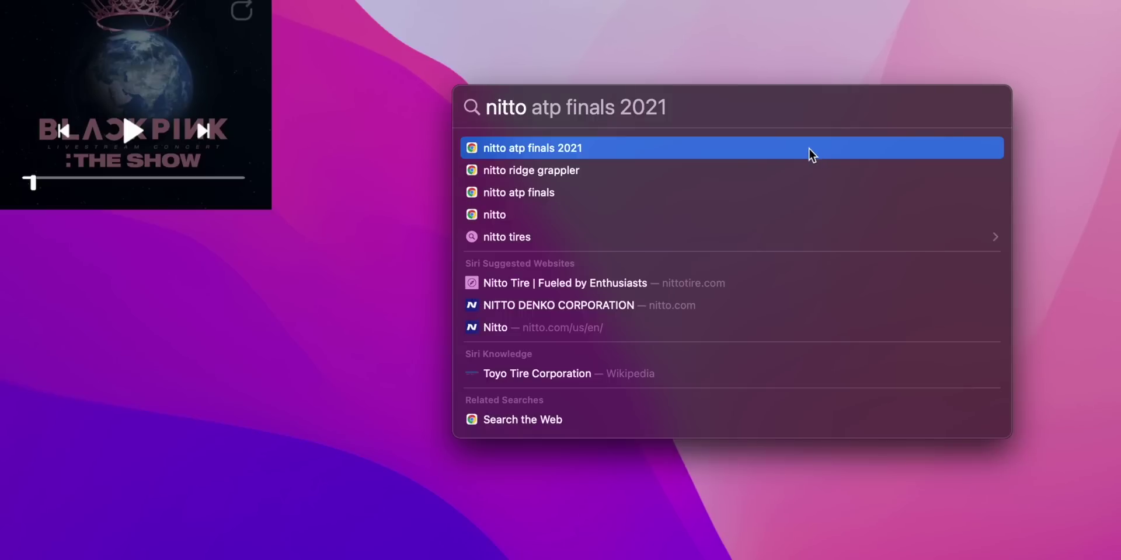
left_click(809, 151)
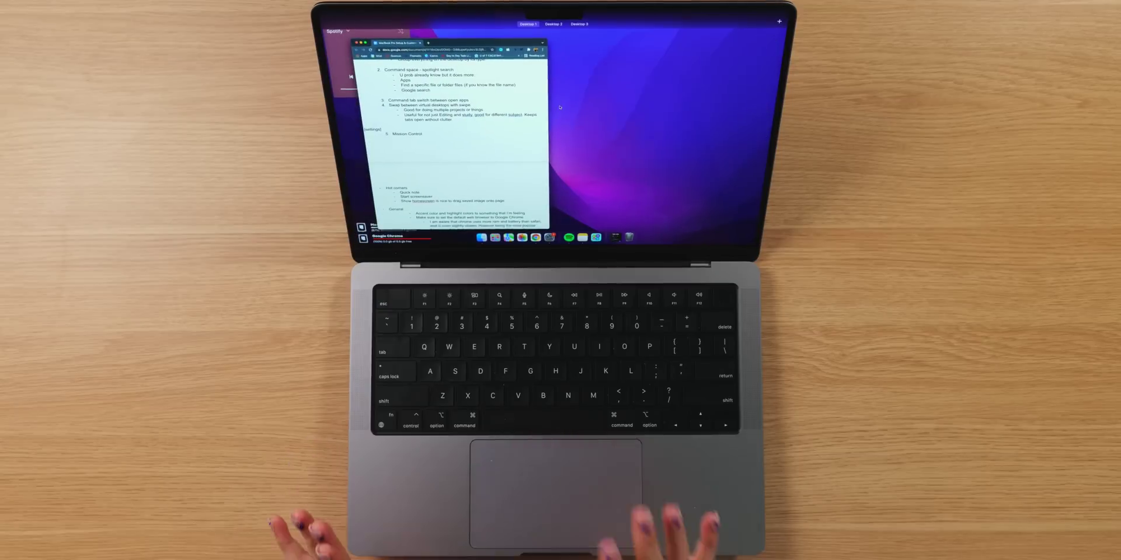
- Reveal the desktop thumbnails in Mission Control, return to the first desktop, and switch to the next desktop and back
mouse_move(734, 15)
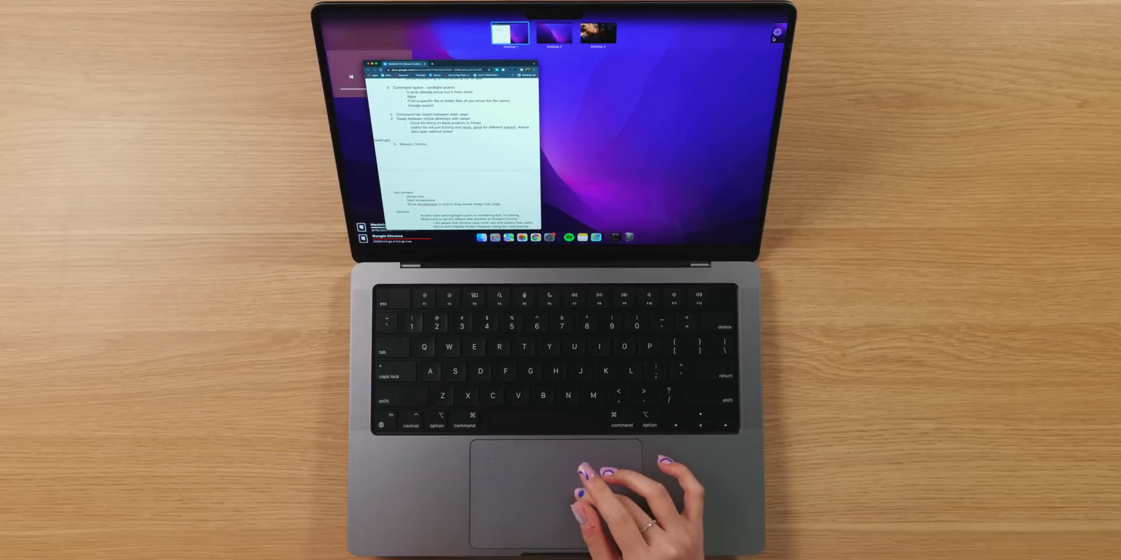
left_click(740, 104)
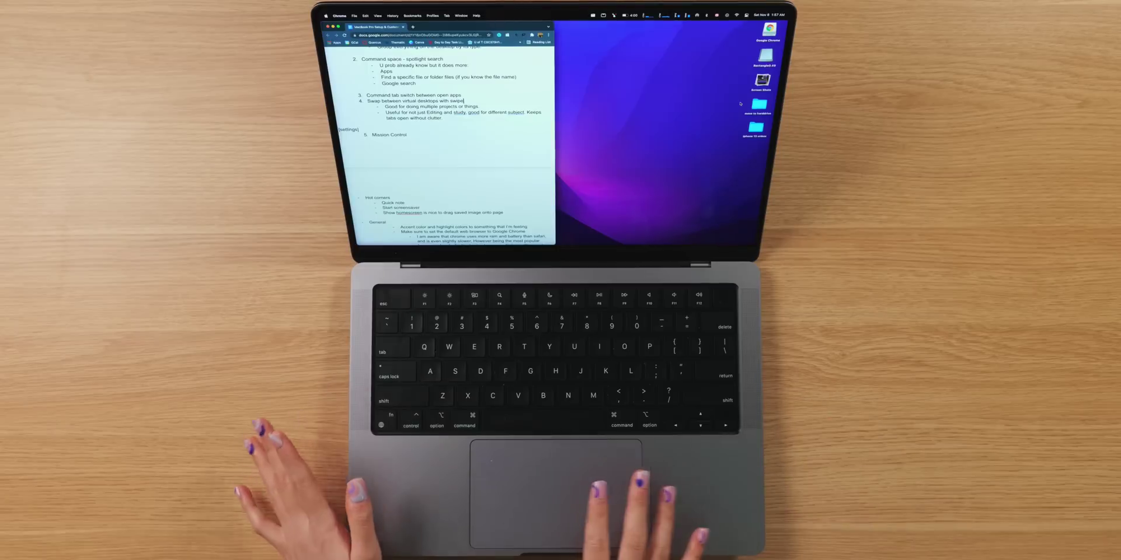
key("ctrl+Right")
key("ctrl+Left")
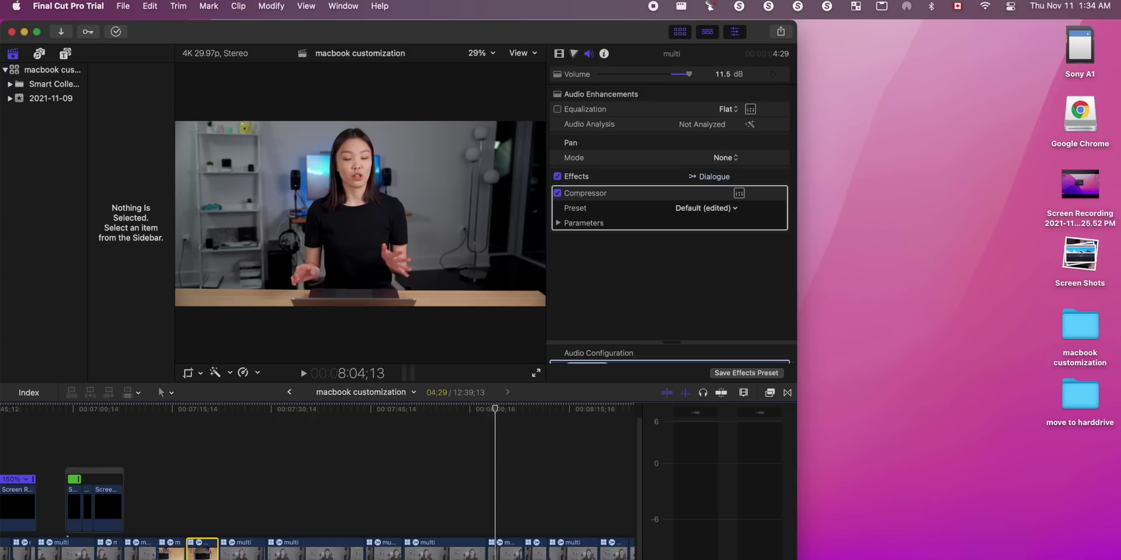
- Go from the Final Cut Pro desktop to Desktop 2 through Mission Control, and swap between the two desktops
key("ctrl+Up")
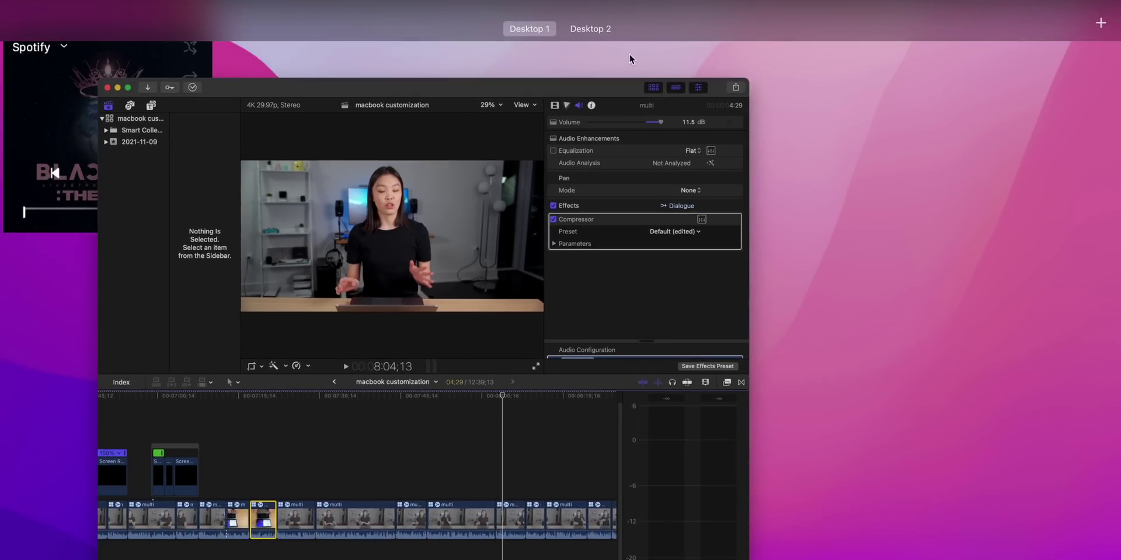
mouse_move(611, 34)
left_click(614, 36)
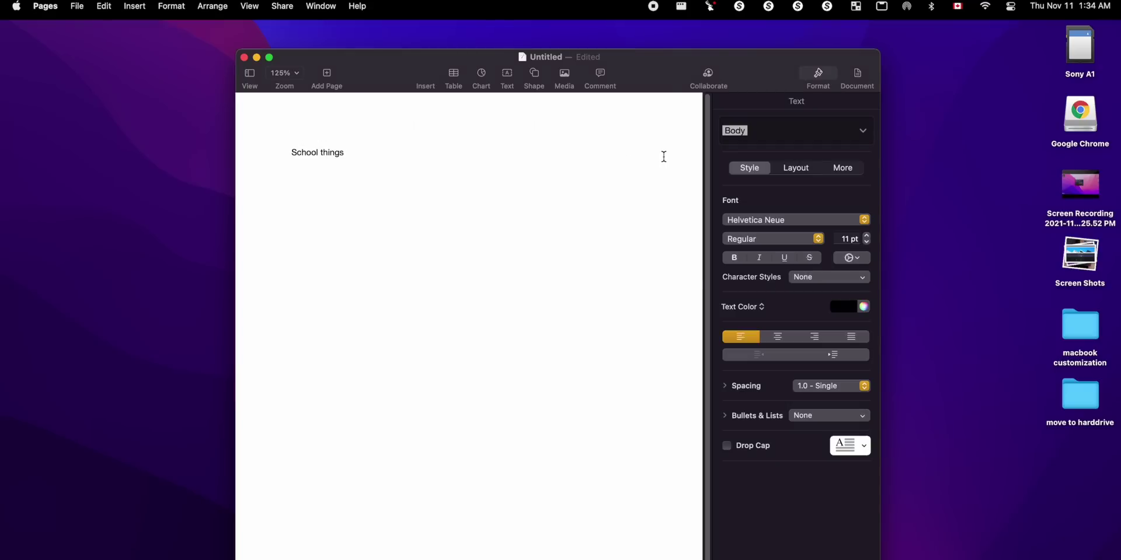
key("ctrl+Left")
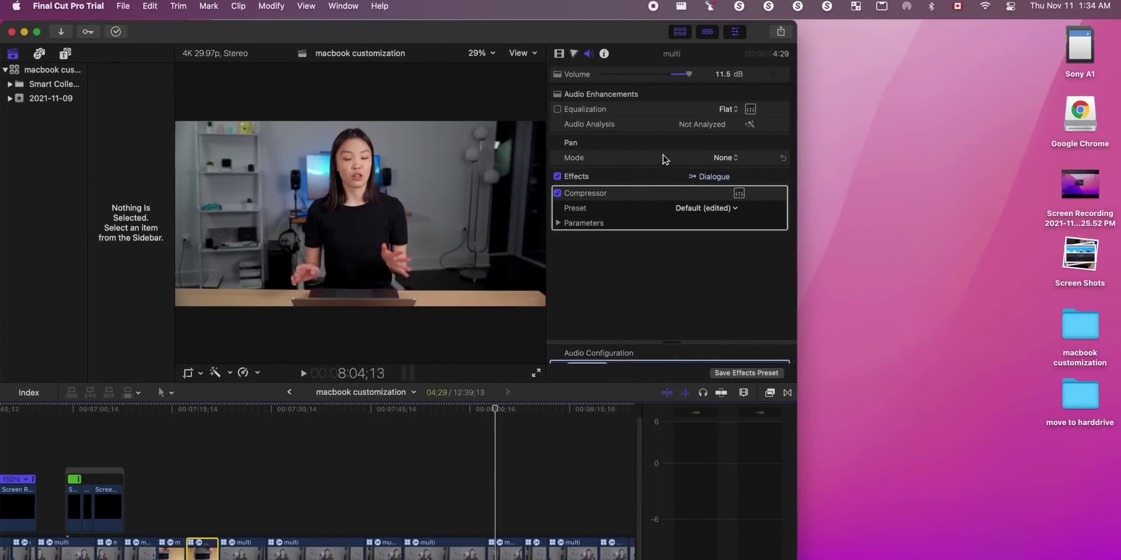
key("ctrl+Right")
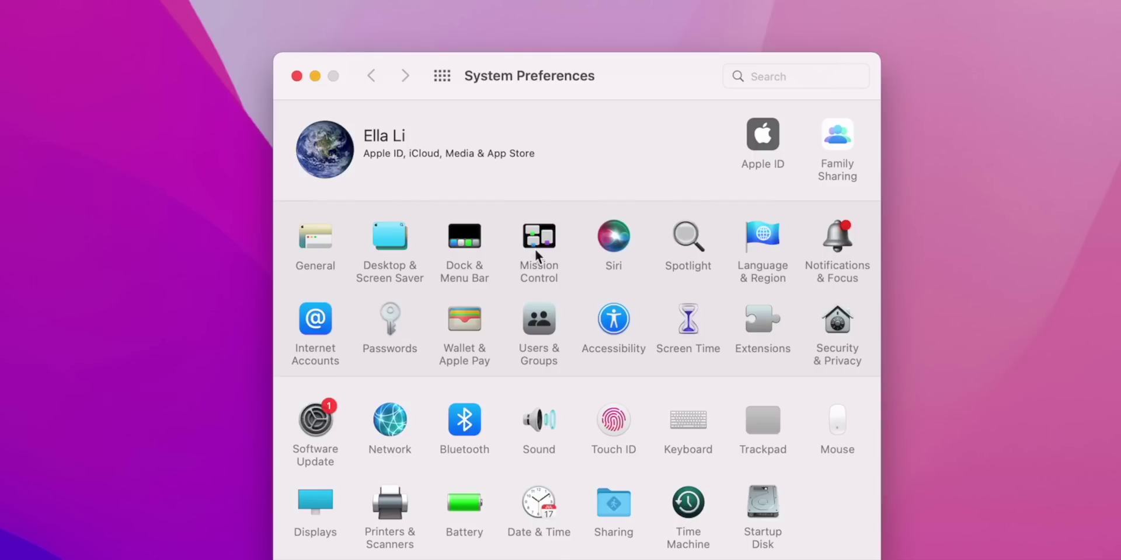
- Open Hot Corners in the Mission Control preferences, view the actions for the upper-left corner, and keep it unassigned (–)
left_click(547, 249)
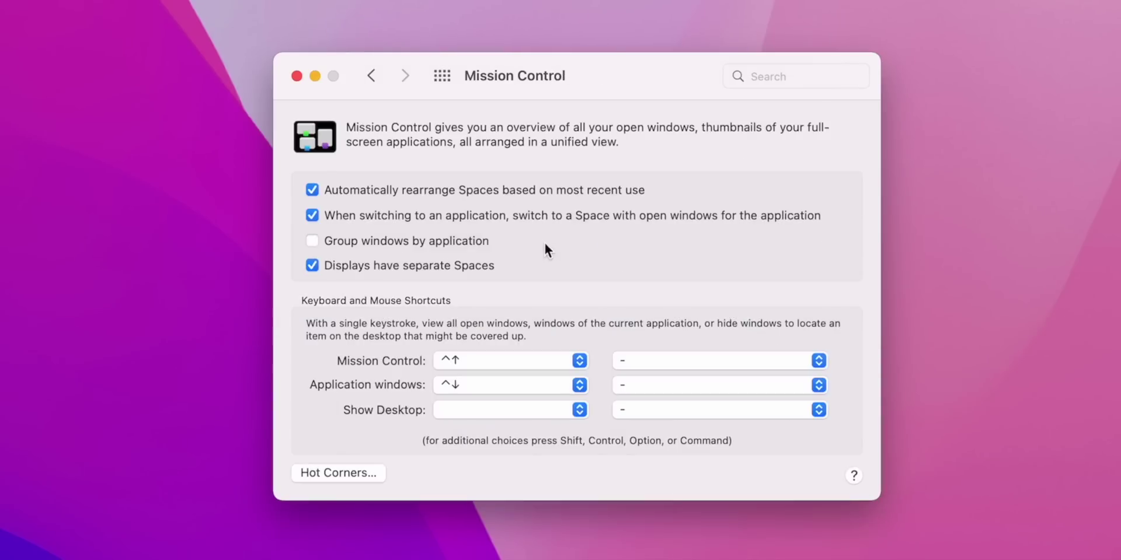
left_click(360, 471)
left_click(505, 245)
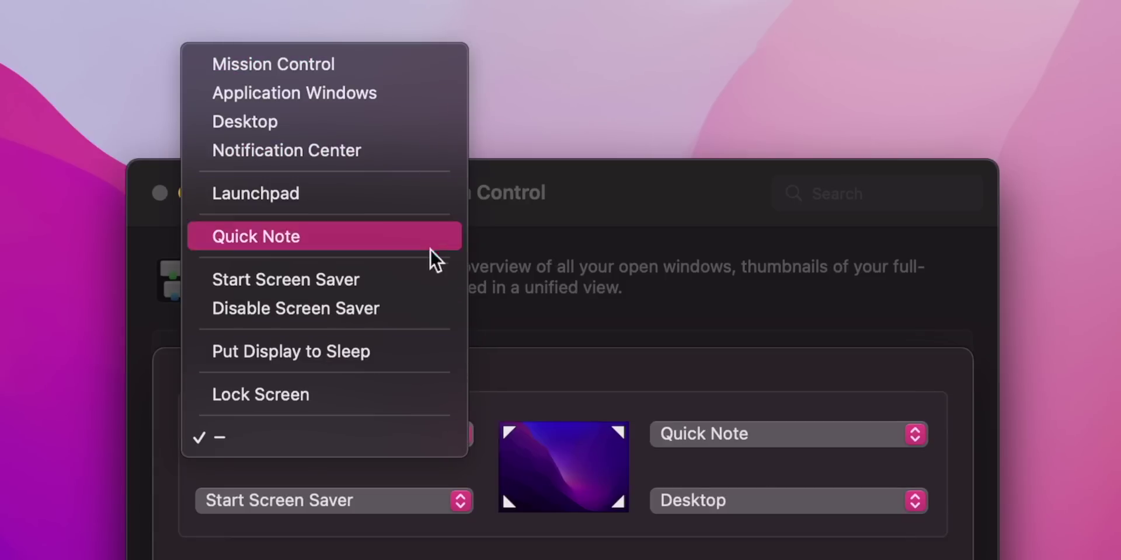
left_click(435, 438)
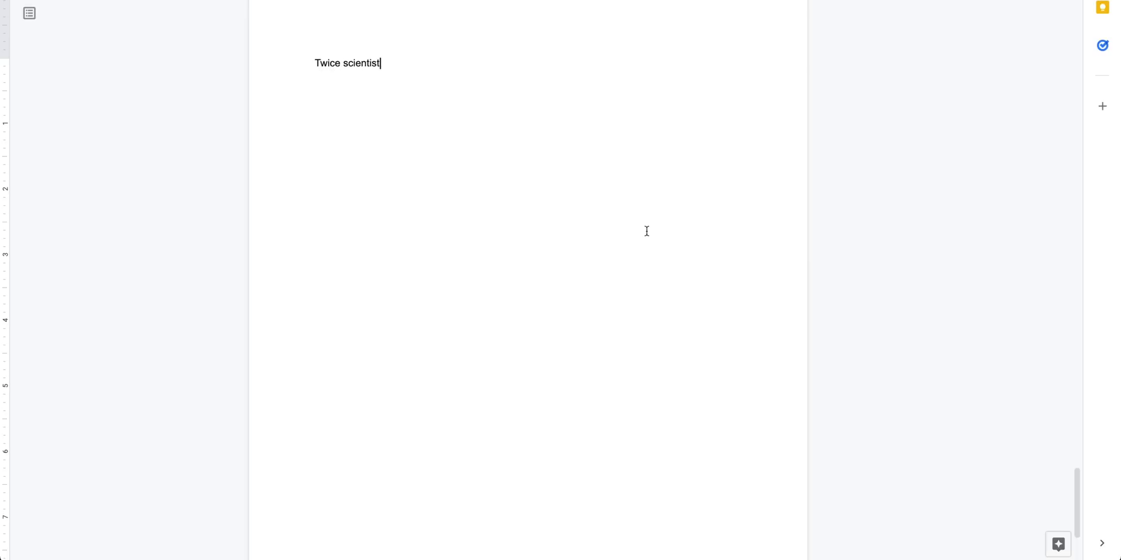
- Reveal the desktop, place the TWICE video screenshot below the Twice scientist heading, and scale the image down proportionally
key("F11")
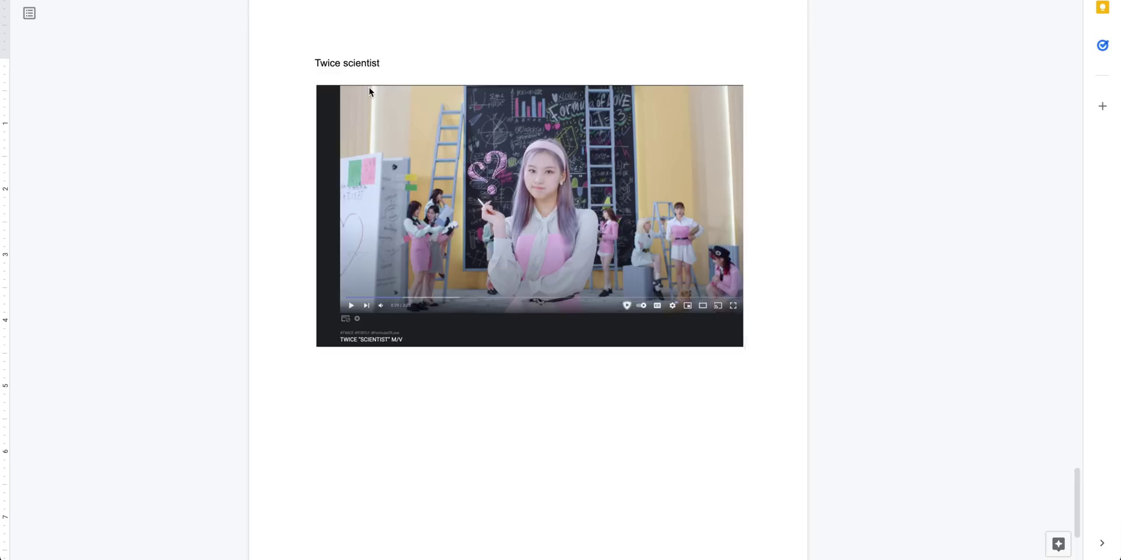
left_click(600, 245)
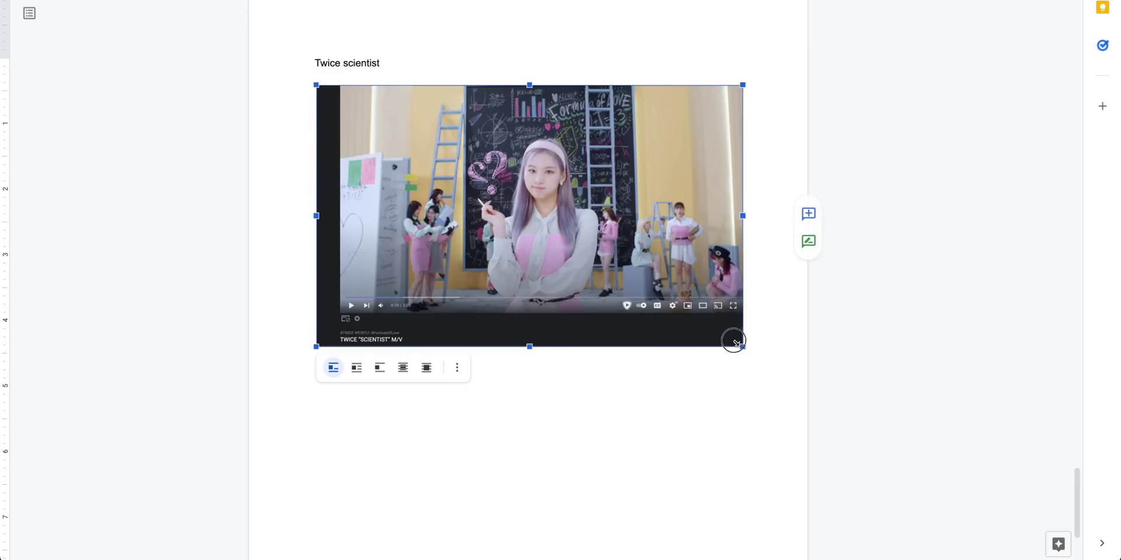
left_click_drag(734, 341, 694, 313)
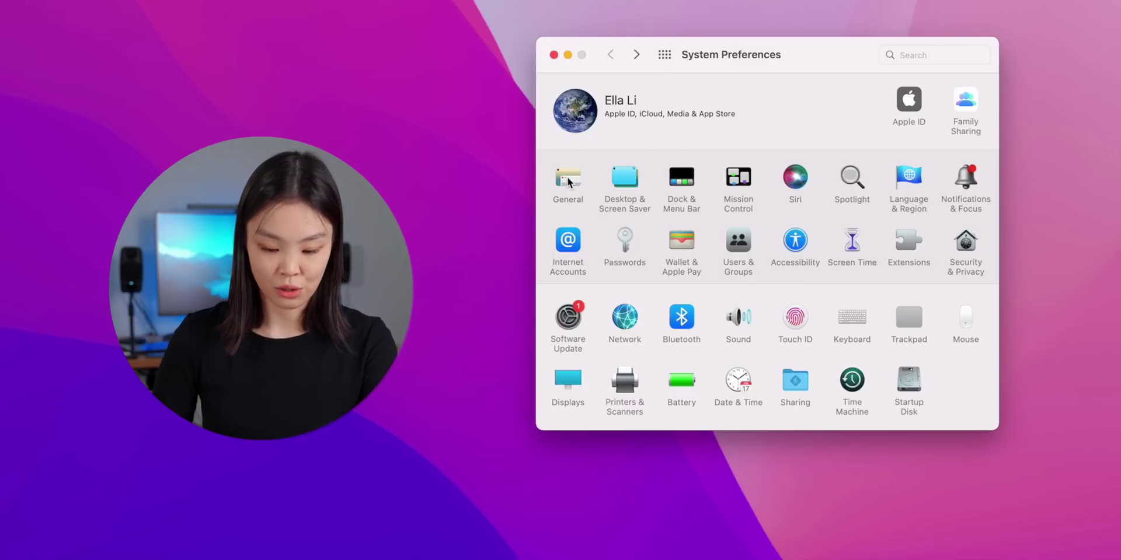
- In the General preferences, set the accent color to pink and the highlight color to Purple
left_click(568, 180)
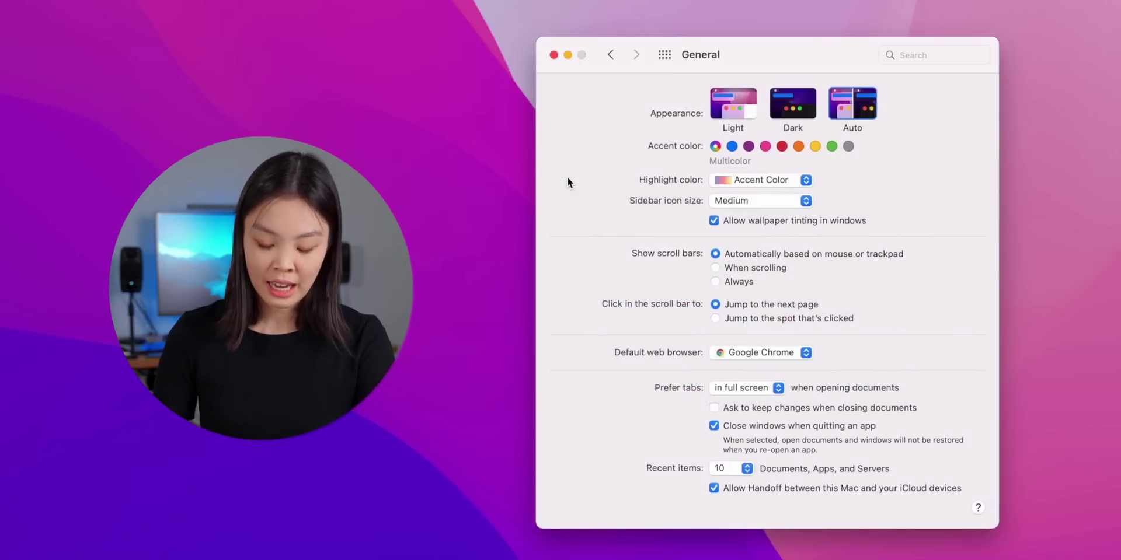
left_click(765, 147)
left_click(789, 178)
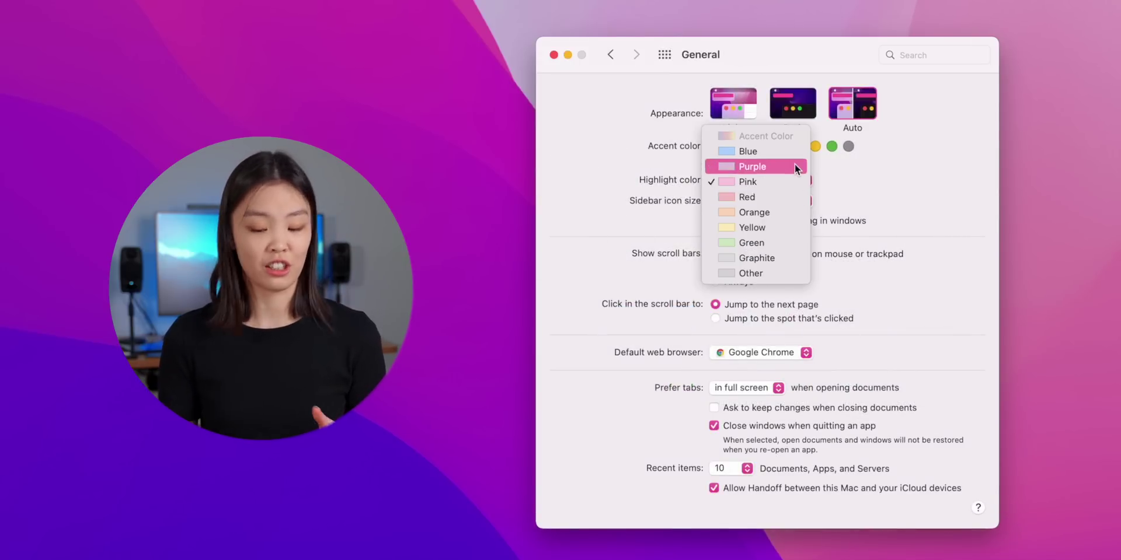
left_click(795, 164)
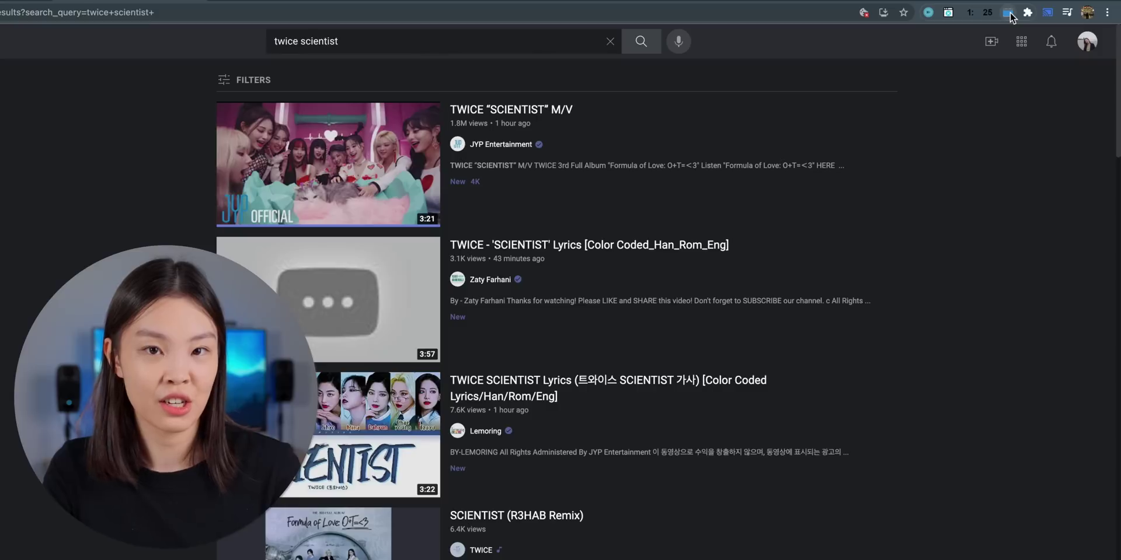
- Trigger the blue Chrome extension from the YouTube search results and from the Google homepage
left_click(1008, 13)
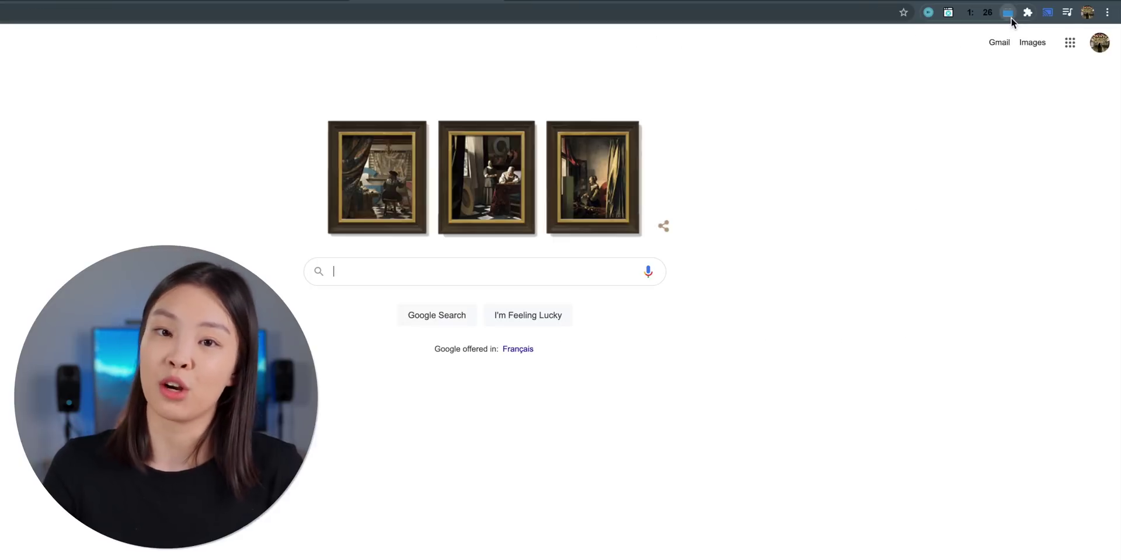
left_click(1008, 12)
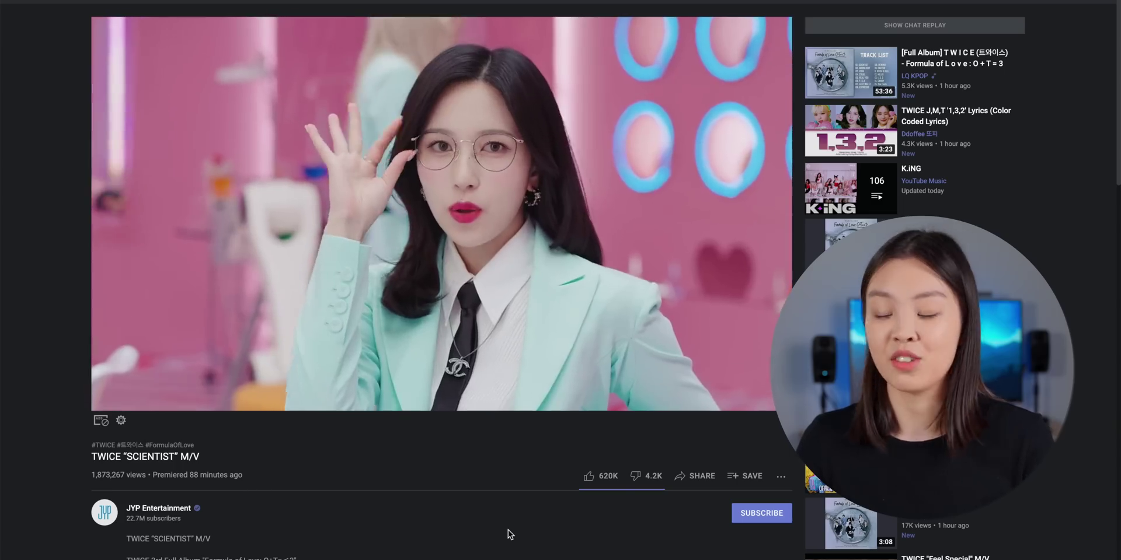
- Look through the TWICE "SCIENTIST" M/V comments with the pinned player, and view the YouTube-DeepDark variants in Enhancer for YouTube
scroll(509, 534, "down", 7)
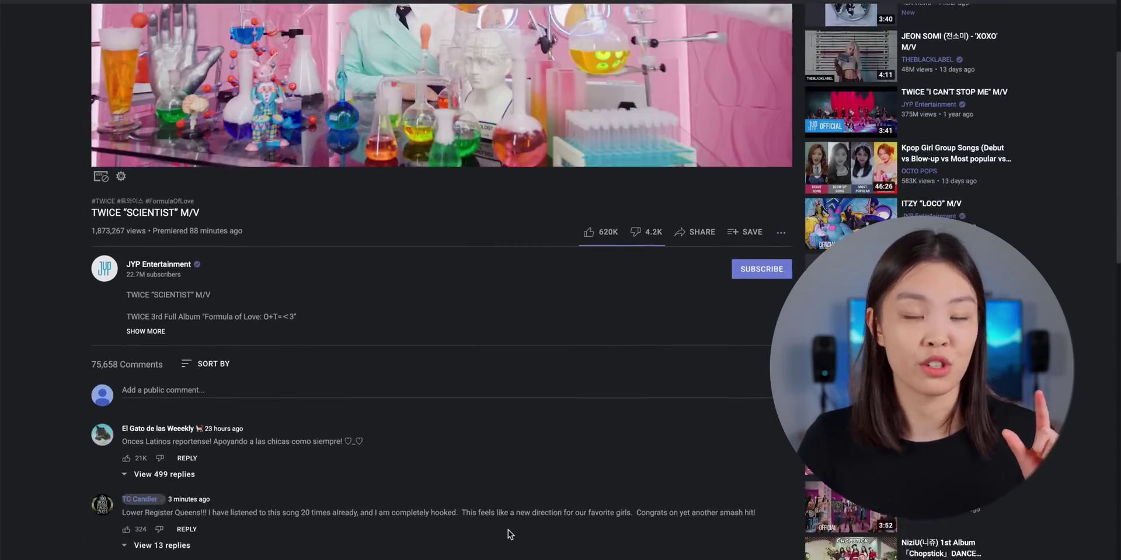
scroll(509, 533, "down", 12)
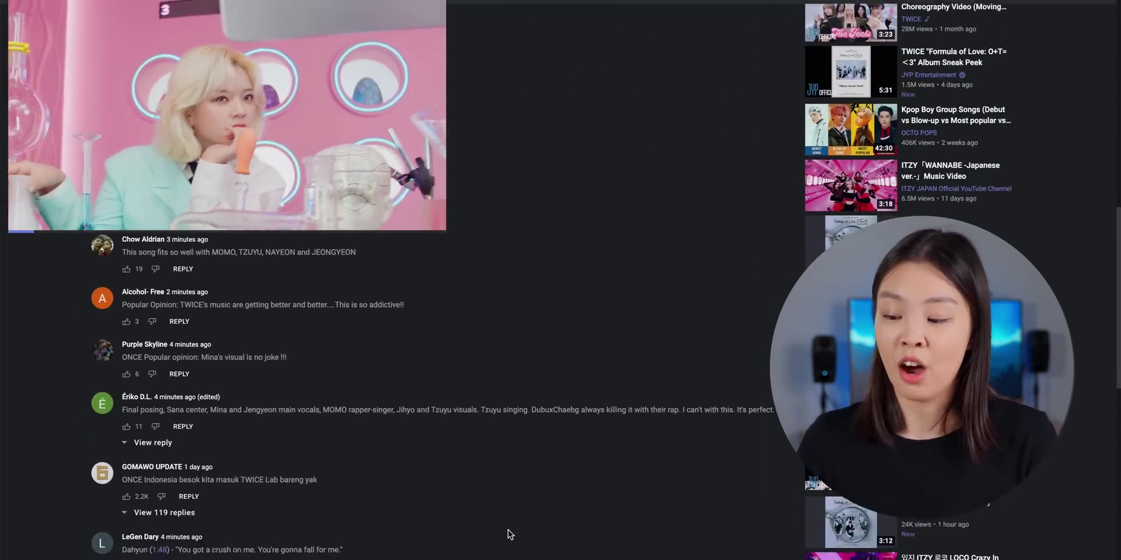
scroll(509, 534, "down", 10)
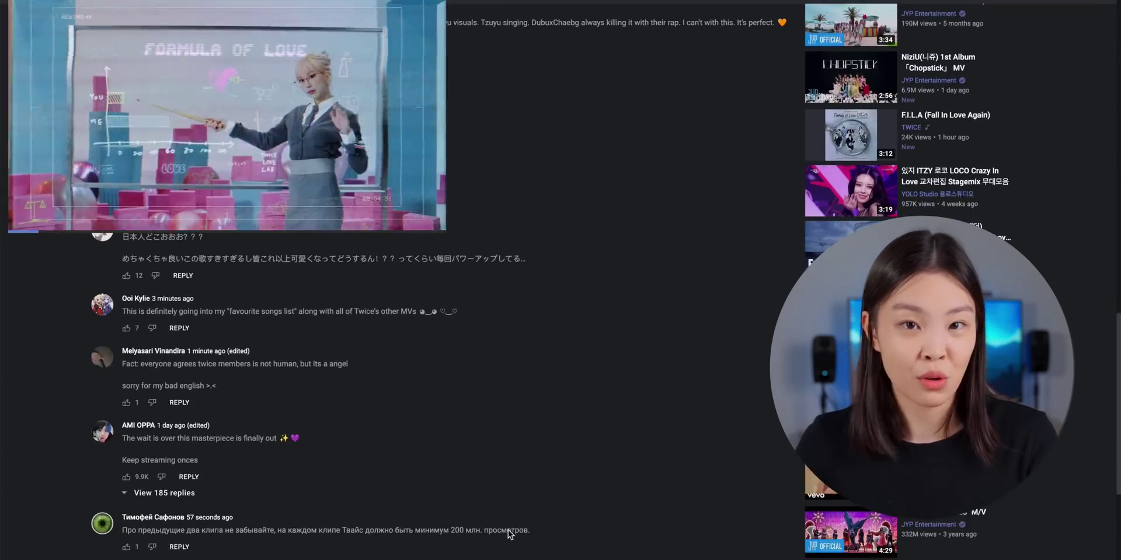
scroll(509, 534, "down", 5)
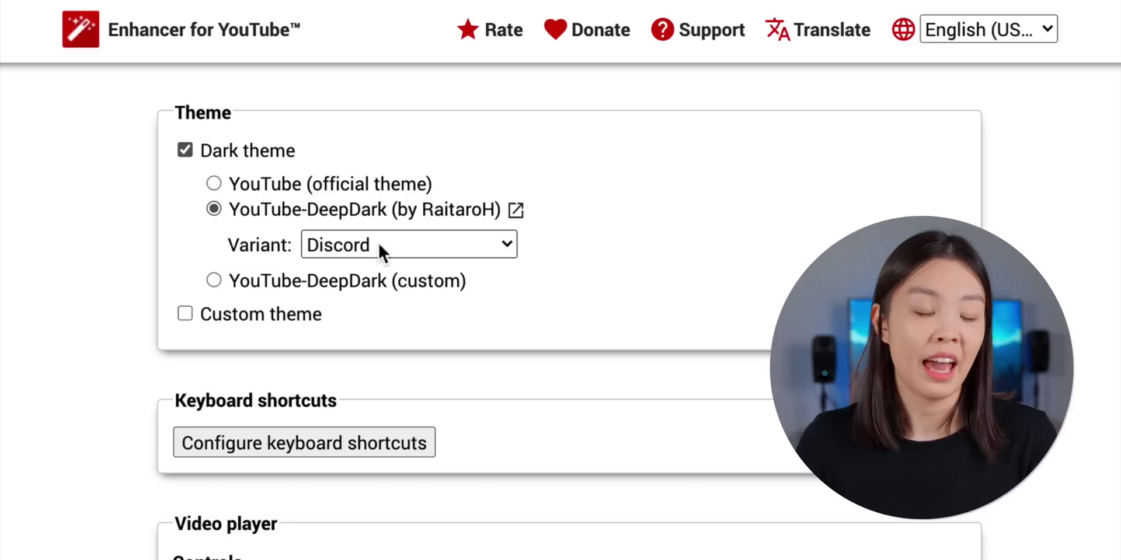
left_click(410, 248)
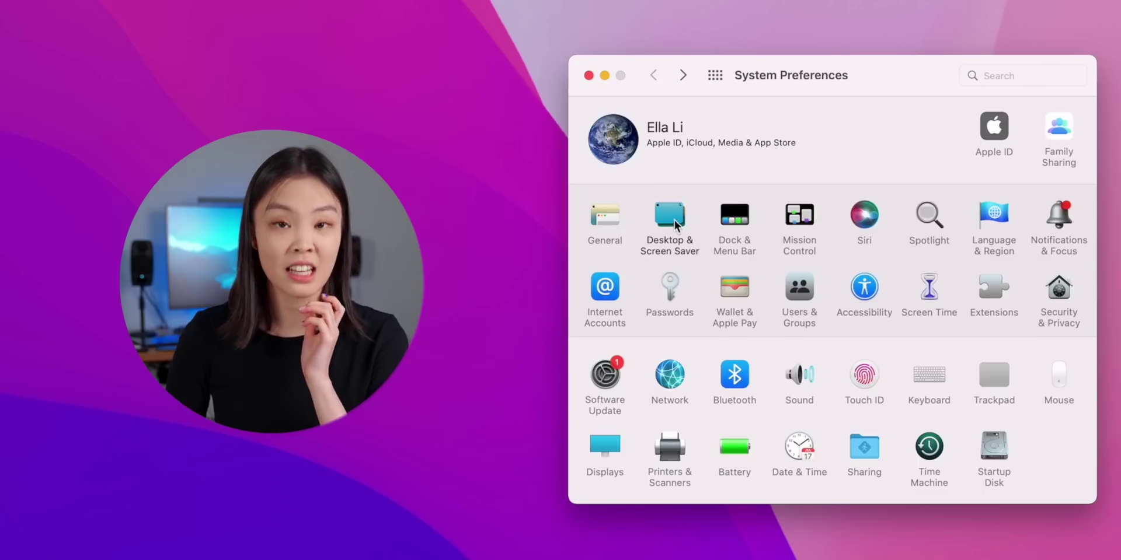
- Set the desktop picture to the Monterey Graphic dynamic wallpaper
left_click(674, 220)
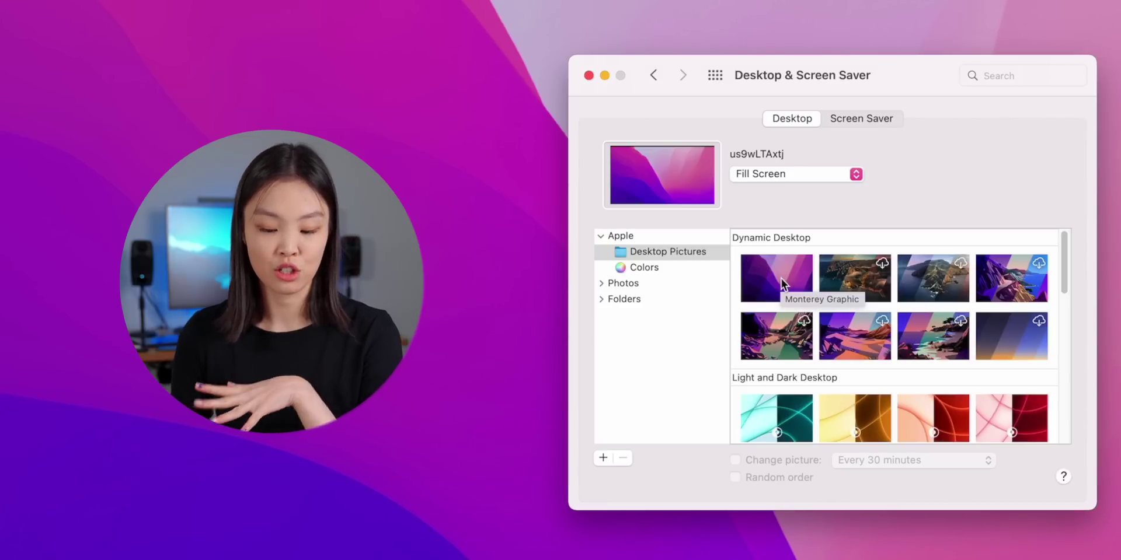
left_click(781, 279)
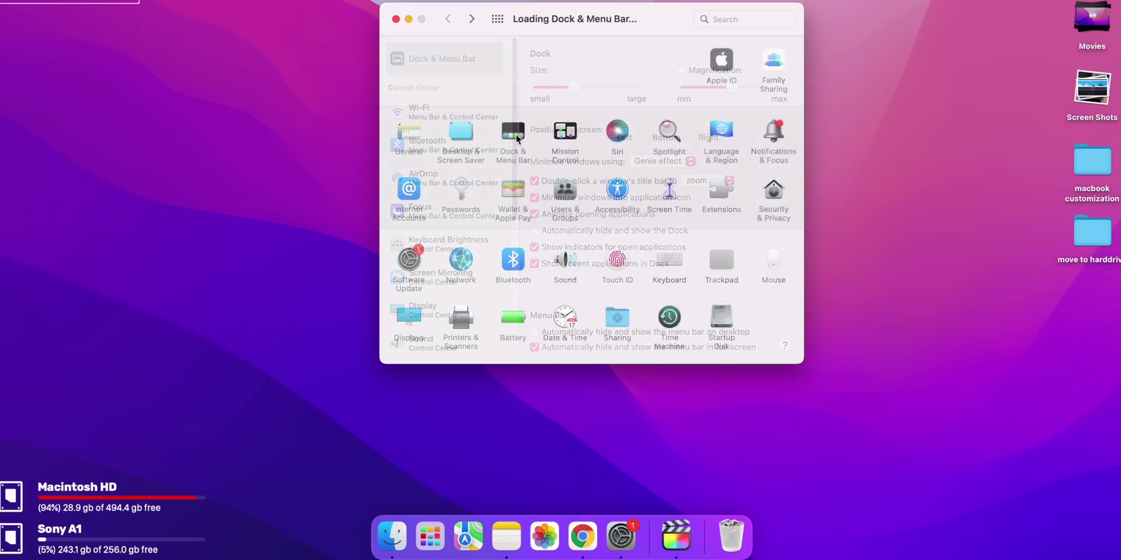
- Enlarge the Dock slightly, turn on Magnification, and adjust its strength to slightly above the middle of the range
mouse_move(573, 87)
left_mouse_down()
mouse_move(640, 74)
mouse_move(547, 99)
mouse_move(578, 81)
left_mouse_up()
left_click(681, 70)
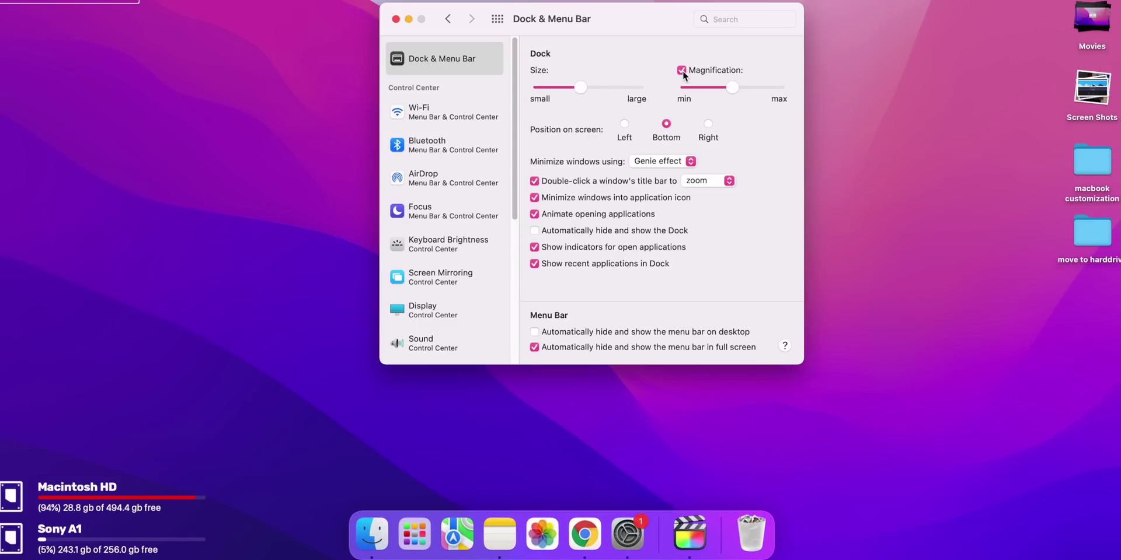
key("super+alt+d")
left_click_drag(735, 89, 740, 88)
mouse_move(817, 541)
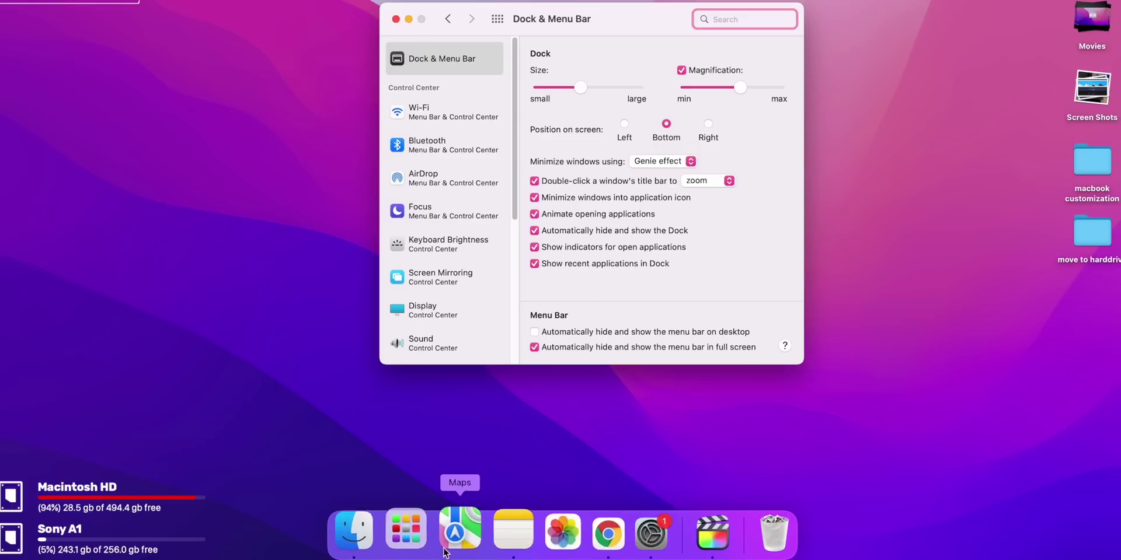
left_click_drag(740, 88, 724, 88)
- Try revealing the hidden Dock at the left screen edge over YouTube, and enable automatic hiding for the bottom-positioned Dock
key("super+alt+d")
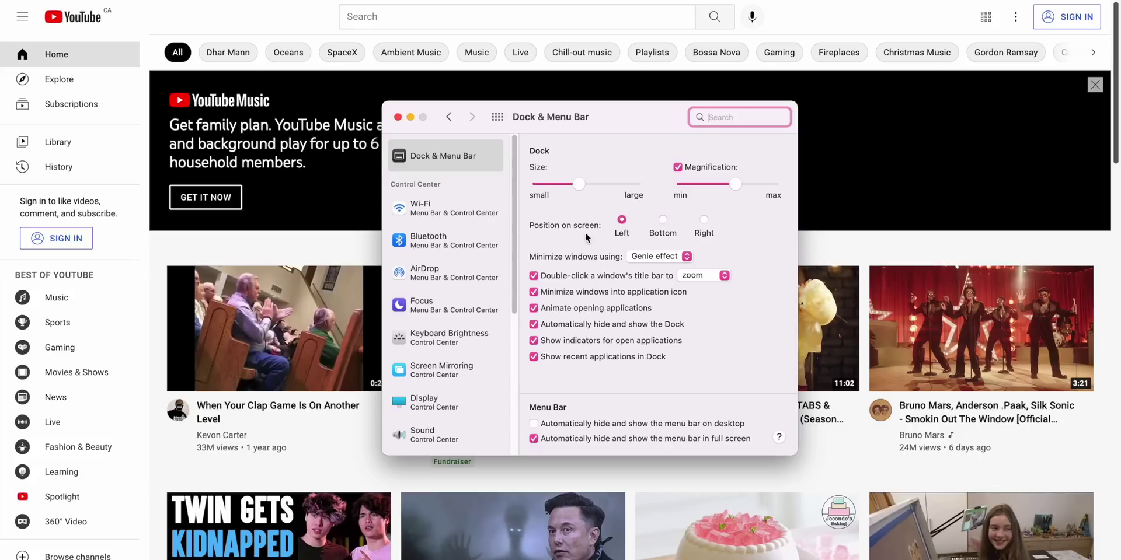
mouse_move(2, 285)
key("super+q")
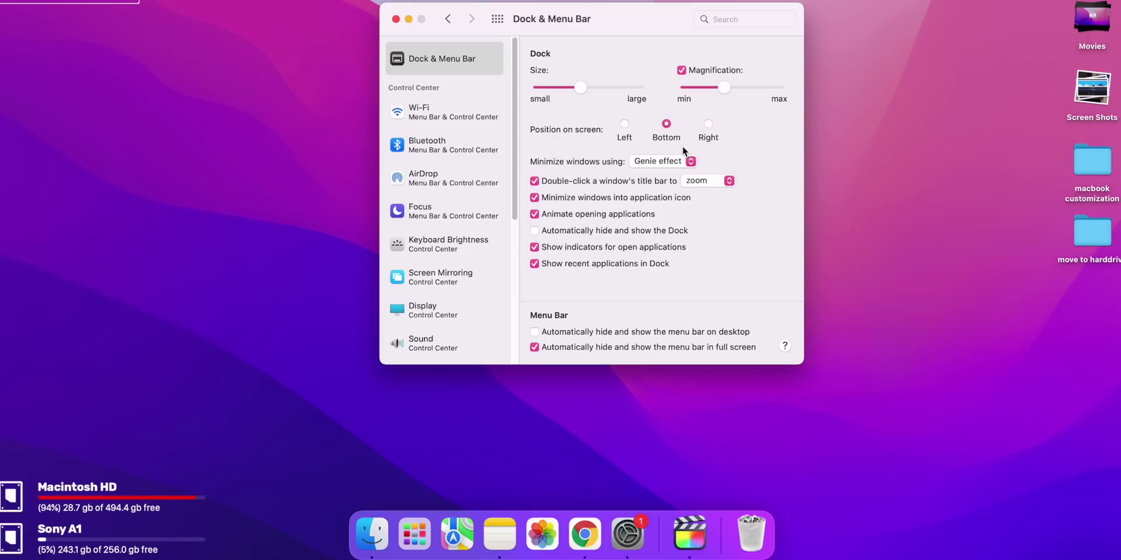
left_click(535, 231)
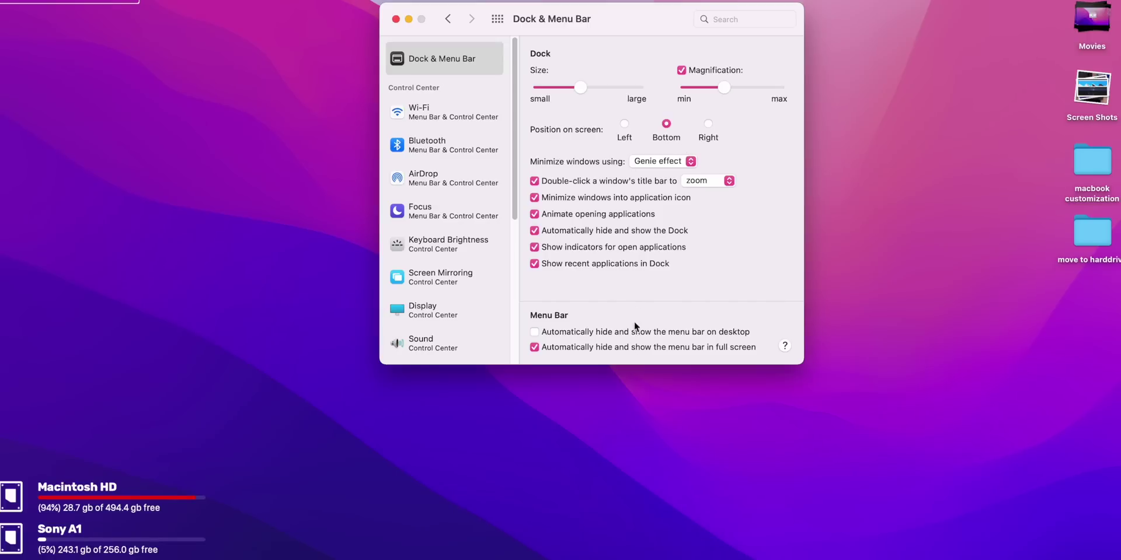
mouse_move(585, 543)
mouse_move(541, 543)
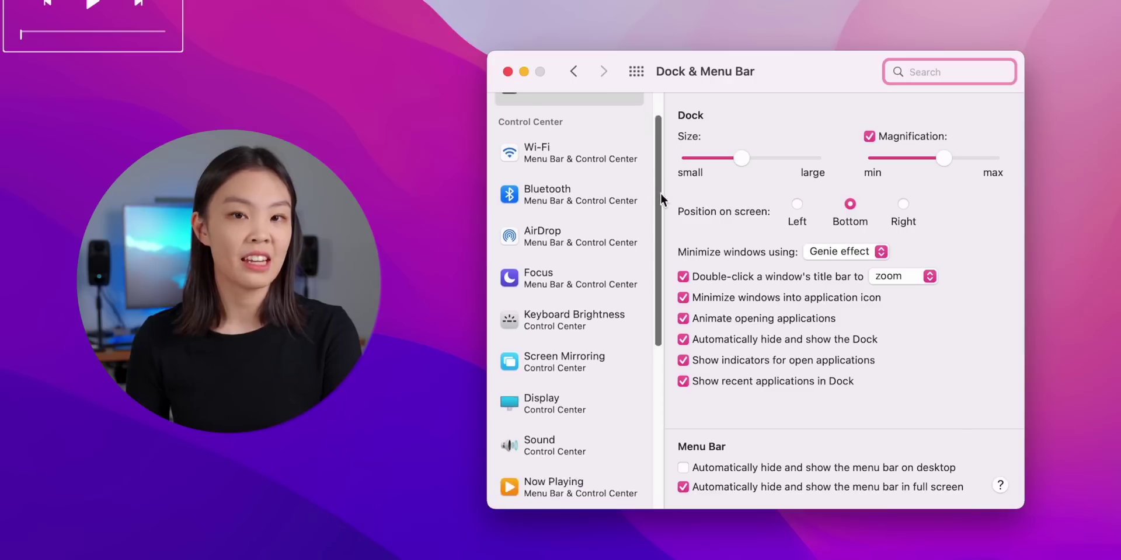
- Review the Wi-Fi, Bluetooth, AirDrop and Focus display options in the Dock & Menu Bar preferences
left_click(612, 147)
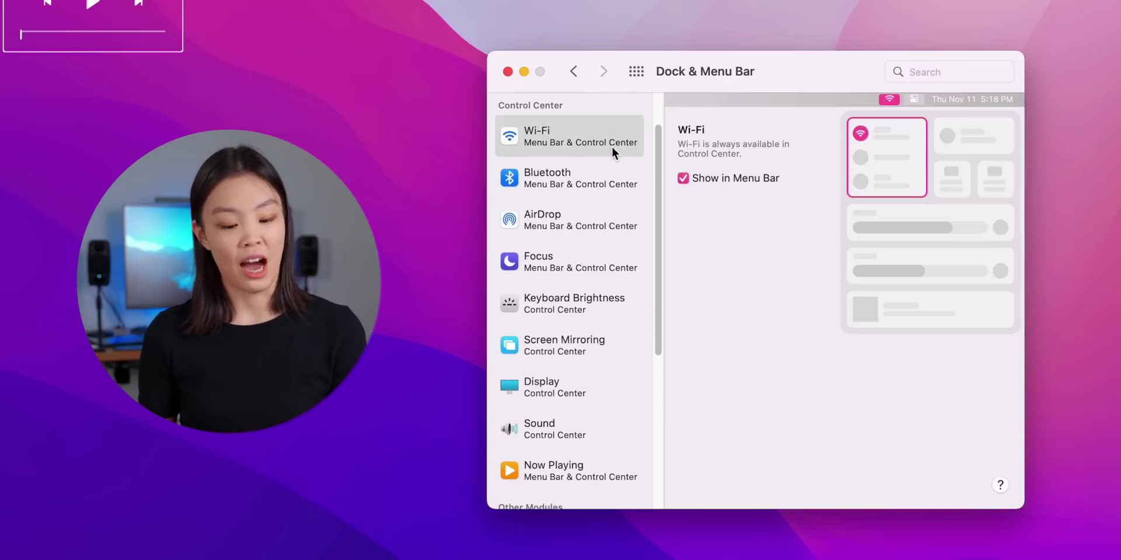
left_click(612, 180)
left_click(614, 223)
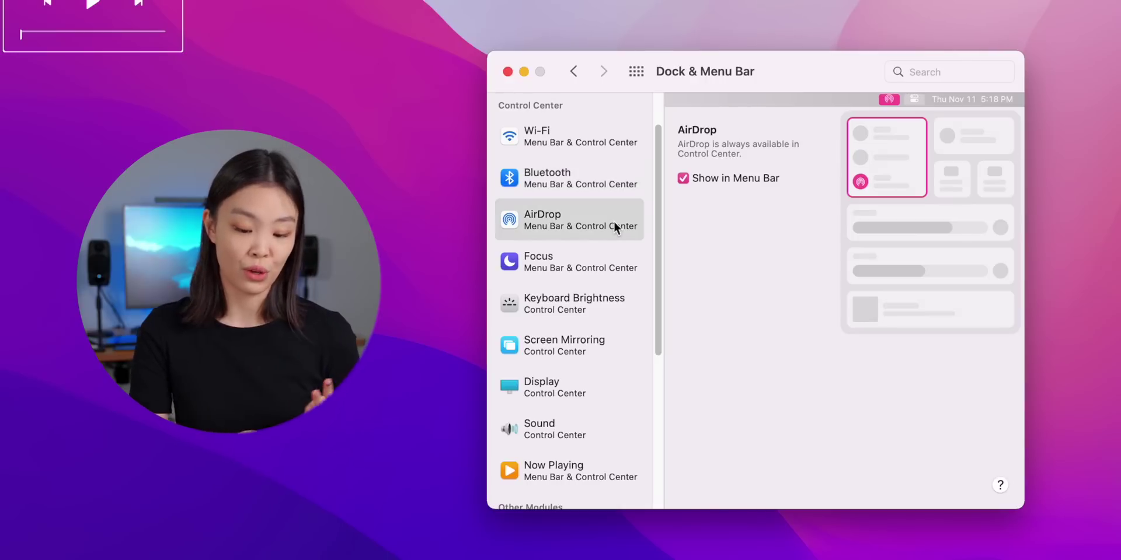
left_click(610, 269)
- Open the Battery module's settings and toggle its Show in Menu Bar option
scroll(610, 269, "down", 5)
left_click(572, 244)
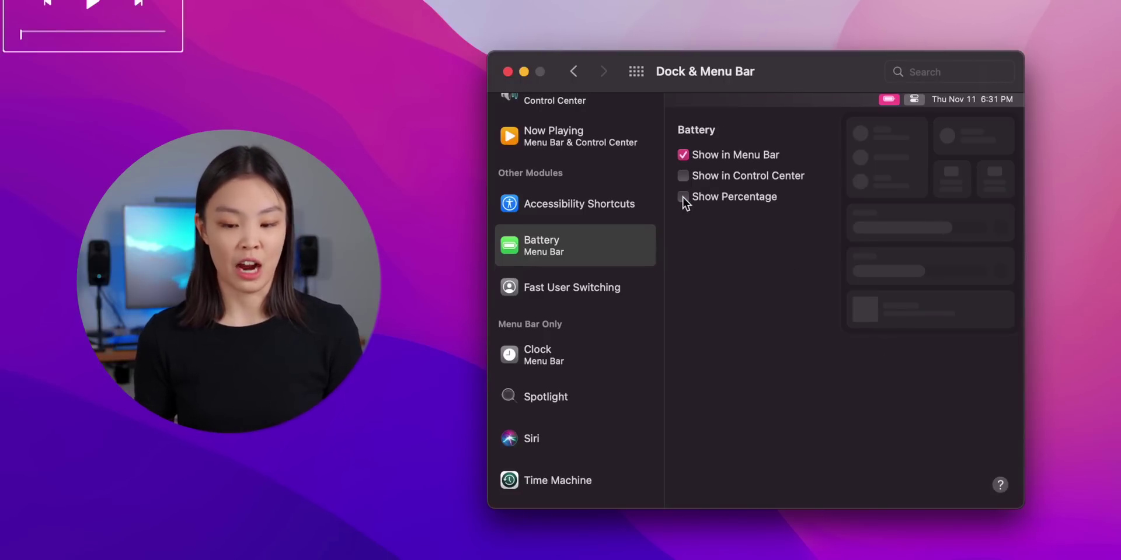
left_click(683, 154)
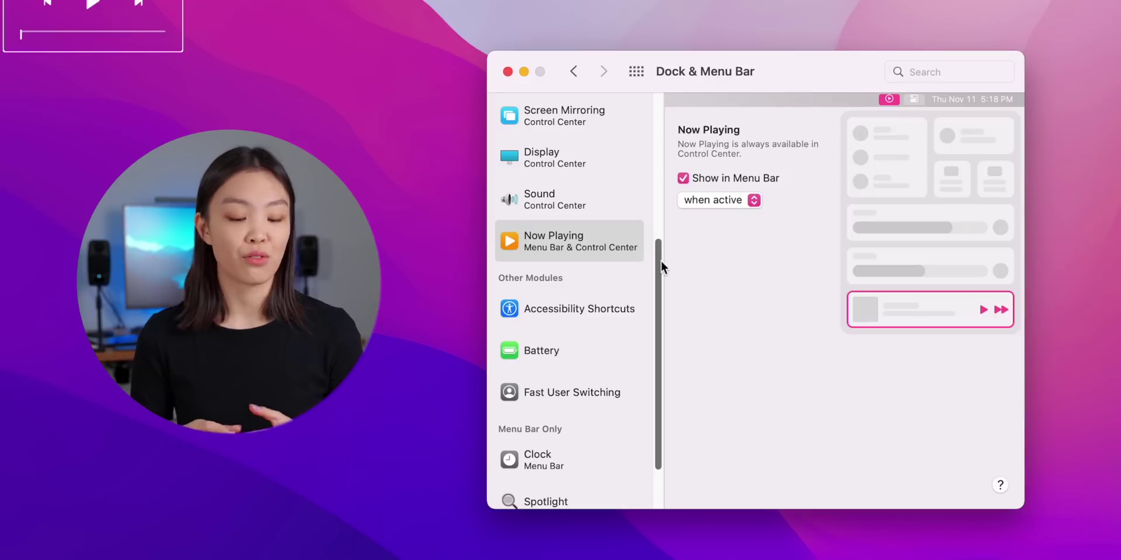
- Review the menu bar options for Sound, Display, Screen Mirroring and Keyboard Brightness
scroll(654, 245, "up", 5)
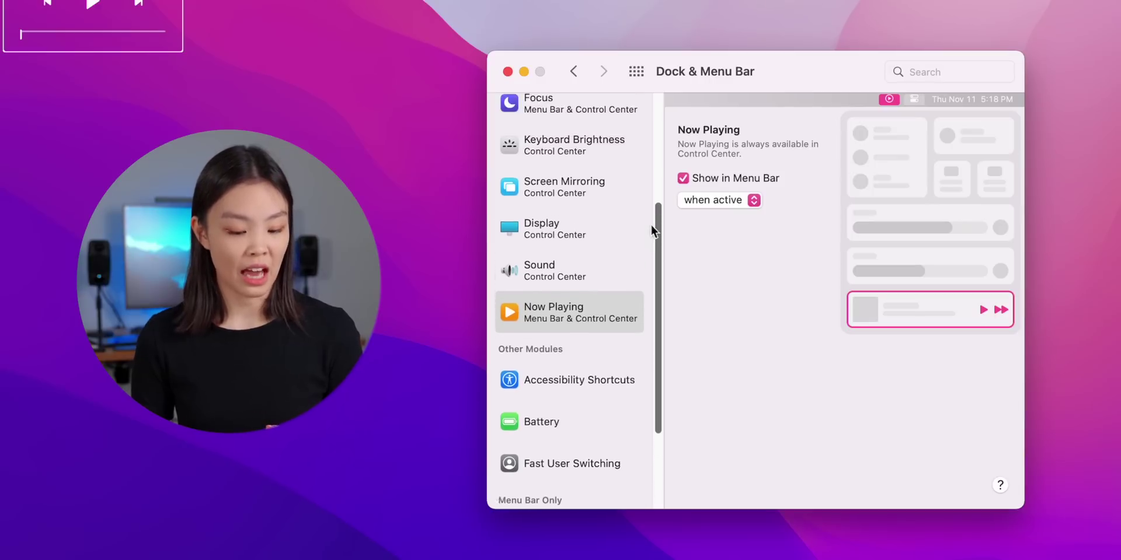
left_click(595, 333)
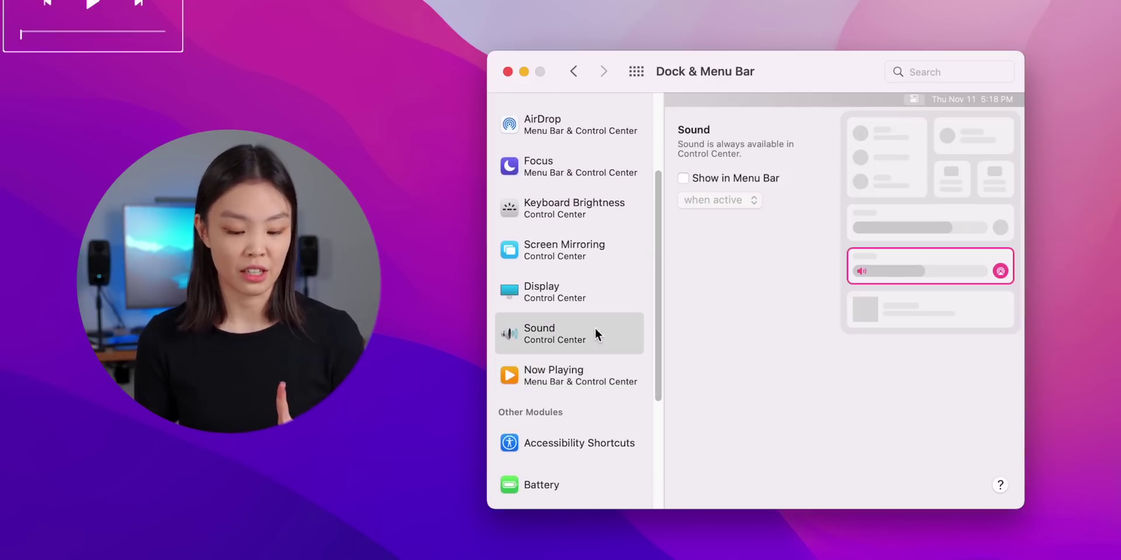
left_click(584, 289)
left_click(577, 252)
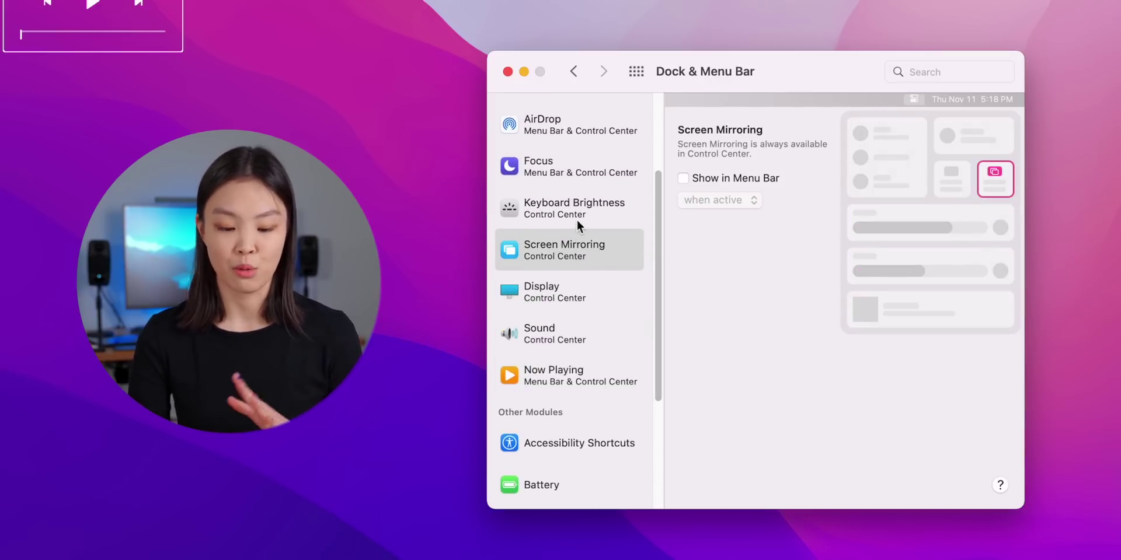
left_click(577, 219)
scroll(655, 226, "down", 2)
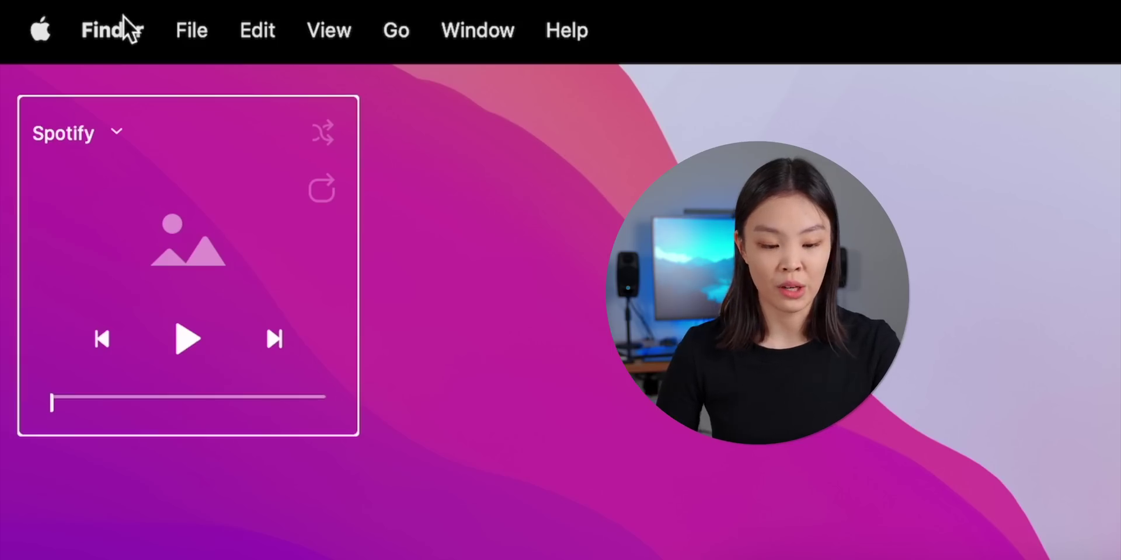
- Add Movies to the Finder sidebar through the Finder preferences, and open the Movies folder from it
left_click(124, 16)
left_click(162, 145)
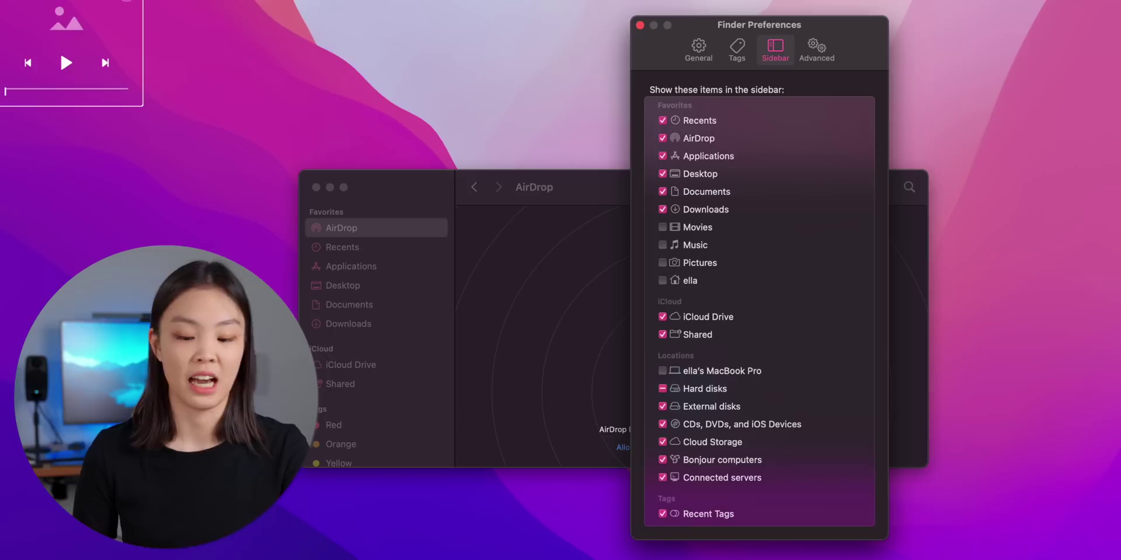
left_click(663, 228)
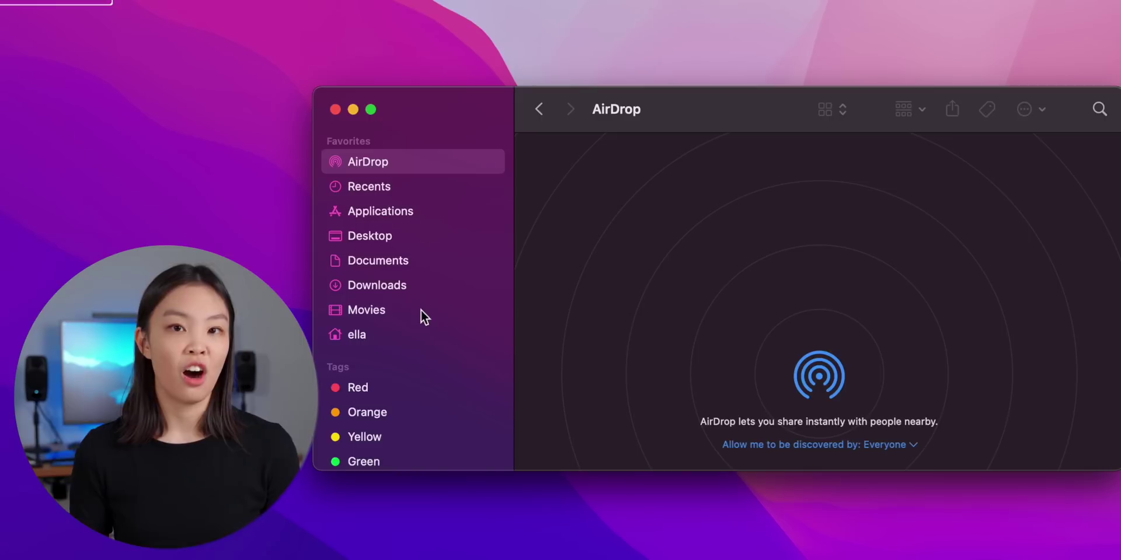
left_click(383, 342)
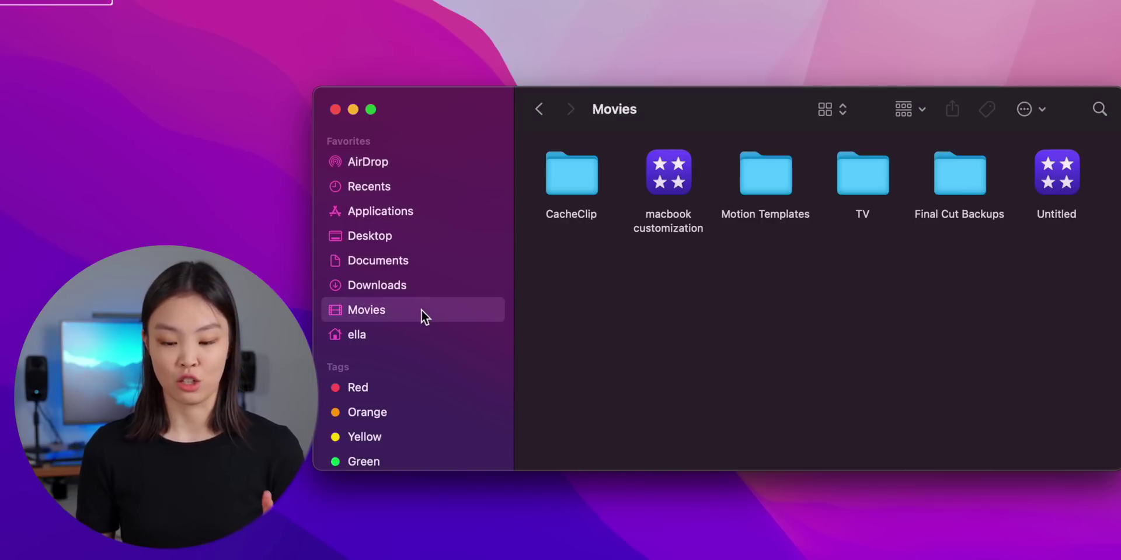